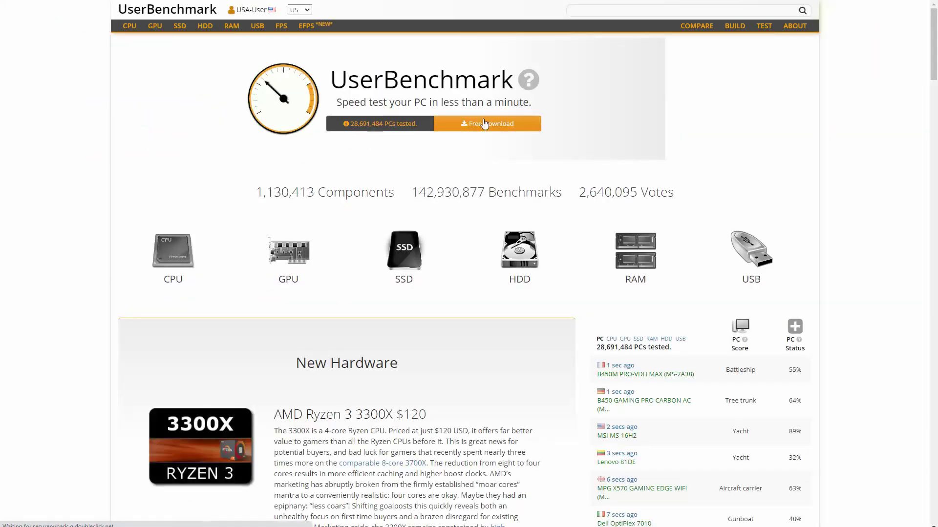
Step: Download and run the UserBenchmark program, then bring up Task Manager alongside it
click(485, 125)
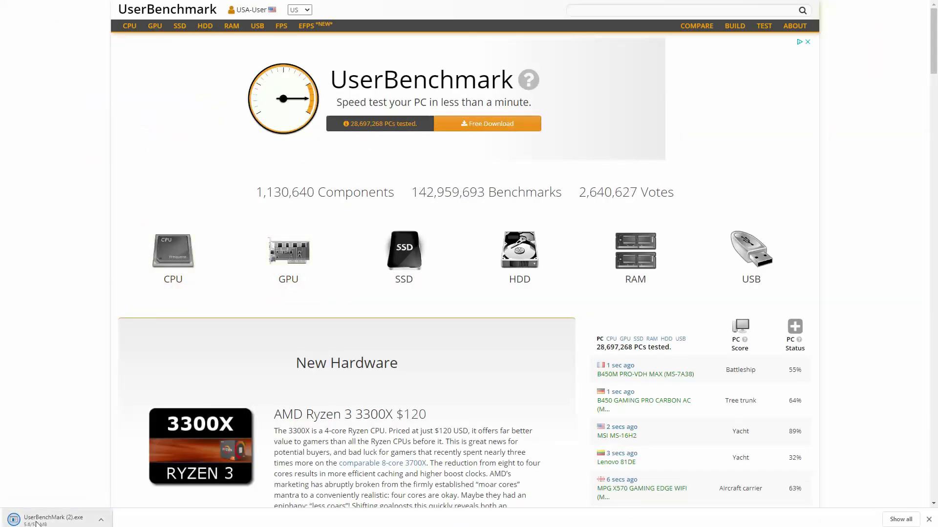
click(37, 521)
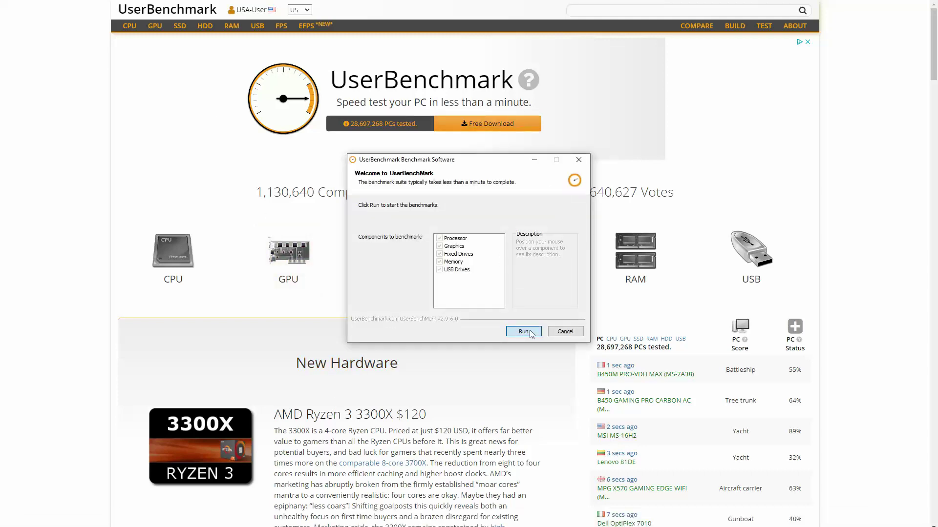
click(523, 332)
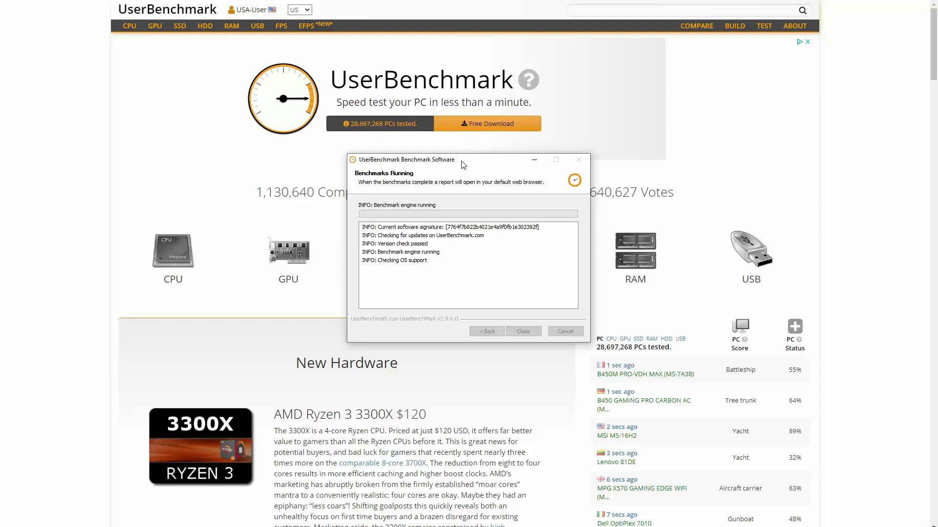
key(ctrl+shift+Escape)
Step: Watch the CPU, Memory, GPU 0 and Disk 0 graphs in Task Manager's Performance tab
click(63, 59)
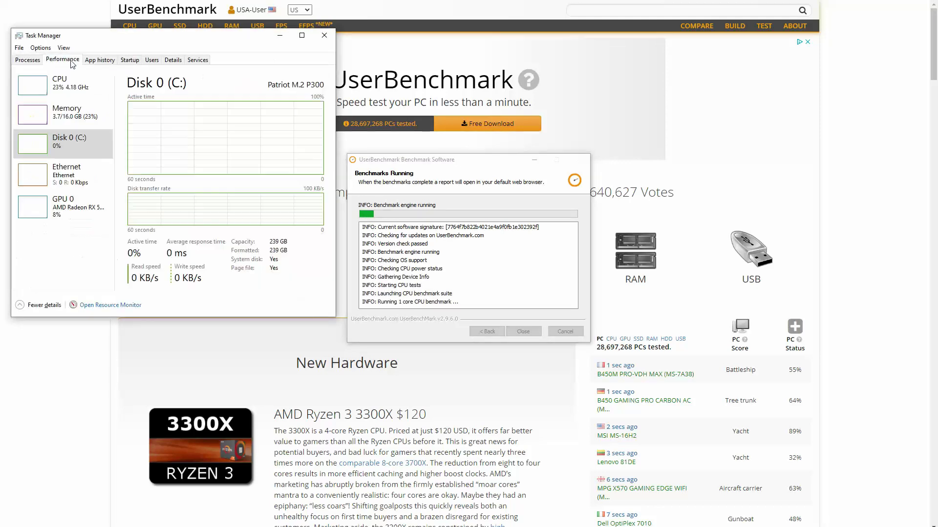
click(61, 84)
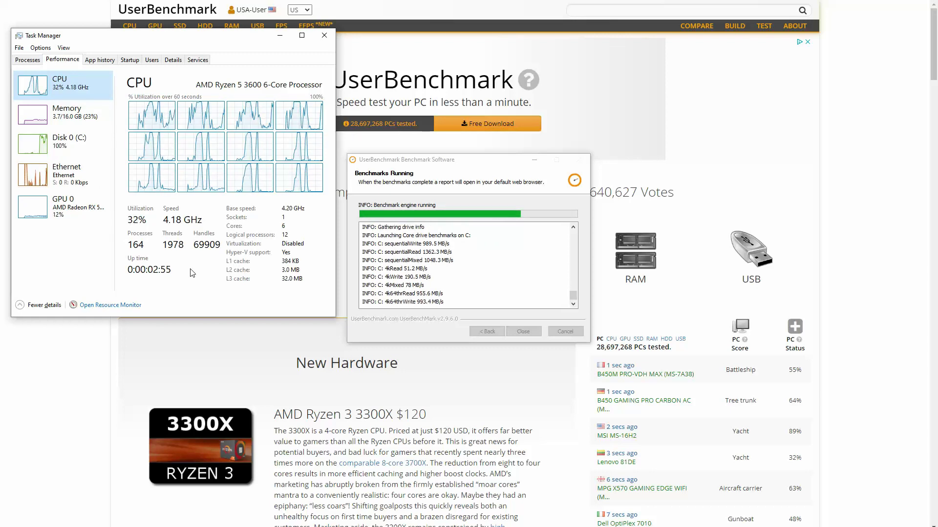
click(77, 128)
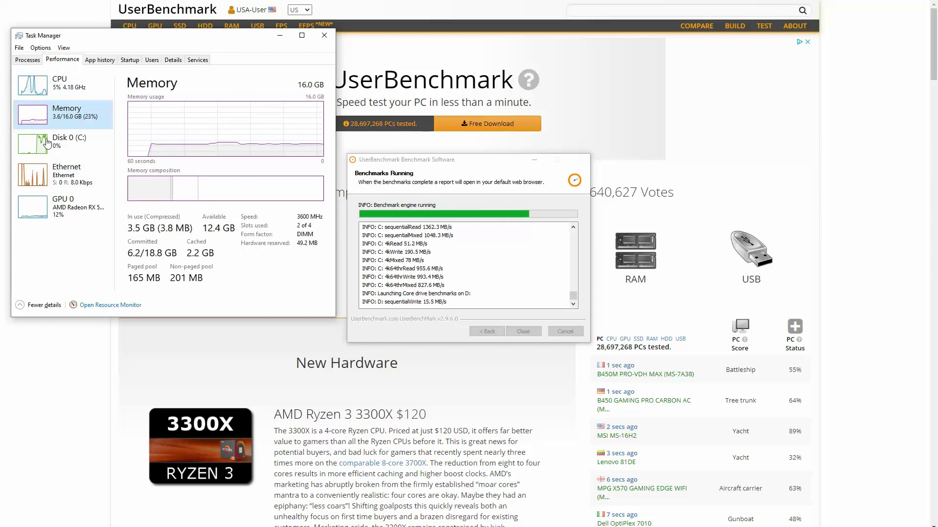
click(94, 211)
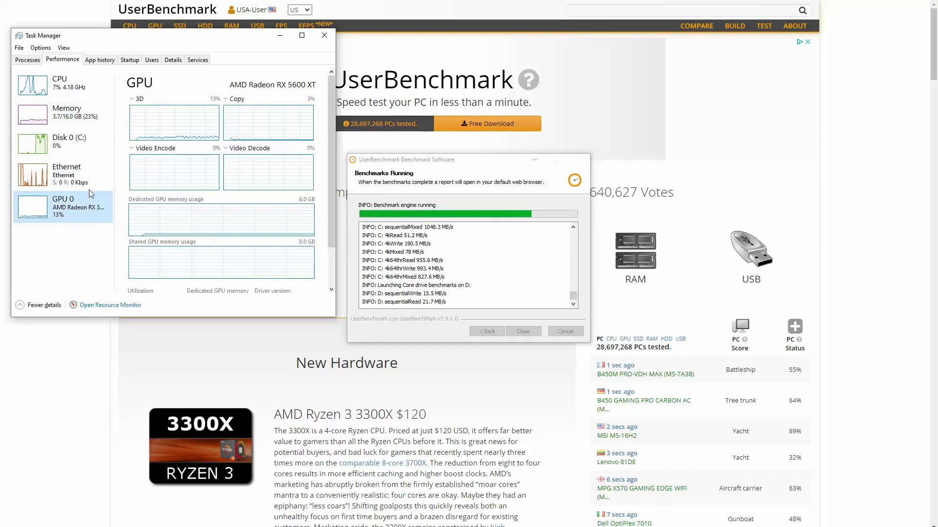
click(79, 155)
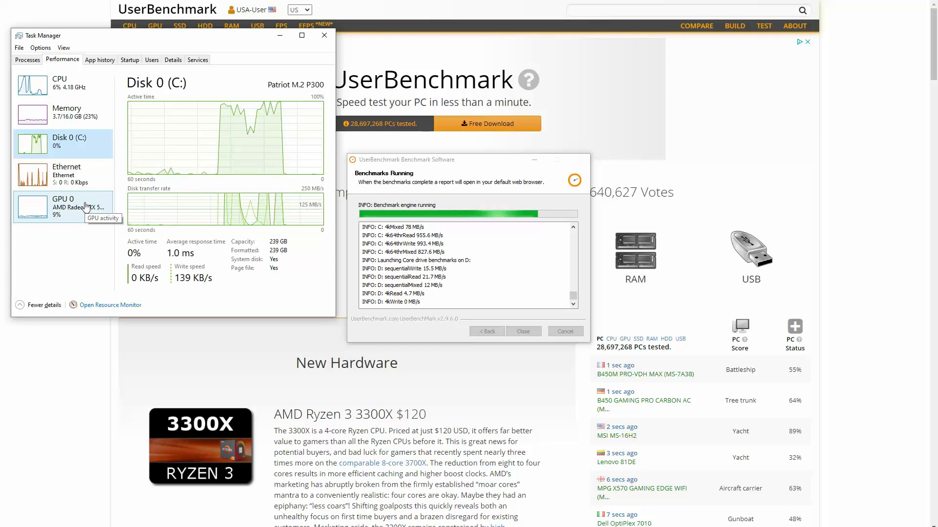
Step: Return to the GPU 0 page, then view Radeon Software's live metrics showing 8% GPU at 43 °C
click(85, 208)
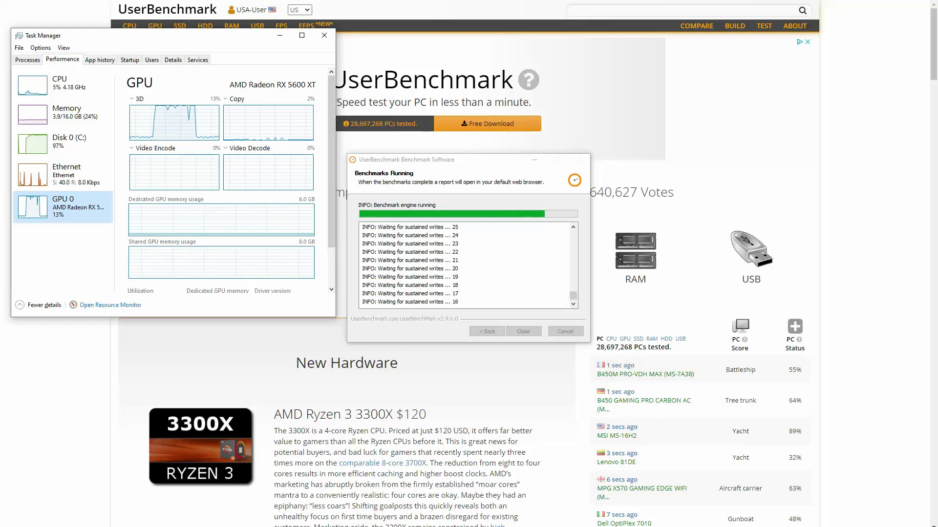
click(574, 277)
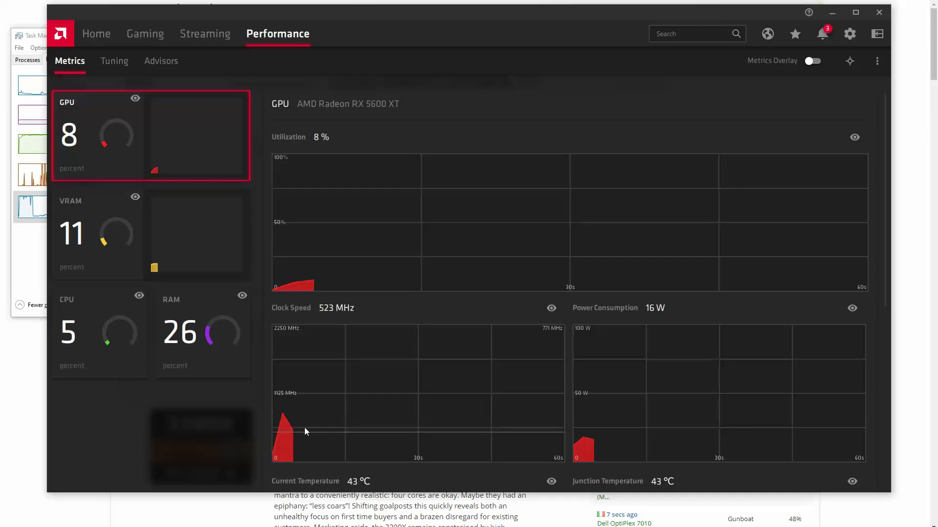
Step: Minimize AMD Radeon Software to reveal results of Gaming 83%, Desktop 110%, Workstation 92%
click(832, 12)
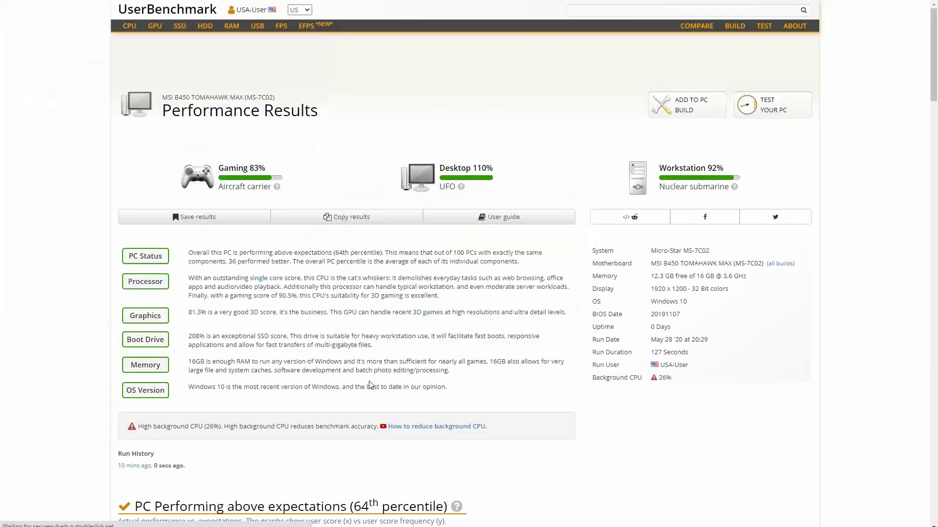
Step: Highlight the graphics card's below-expectations warning and the processor's and drive's above-expectations ratings
scroll(399, 304, down, 5)
scroll(399, 305, down, 3)
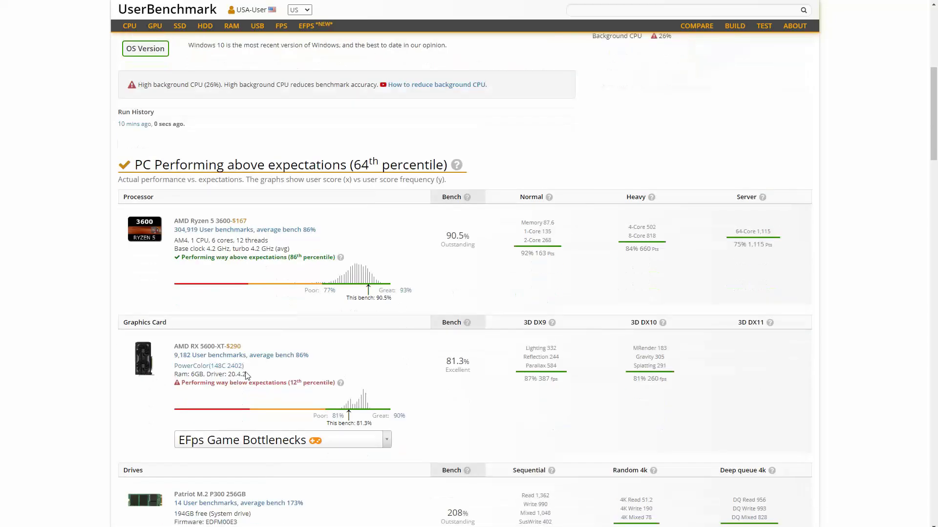
drag(207, 383, 333, 382)
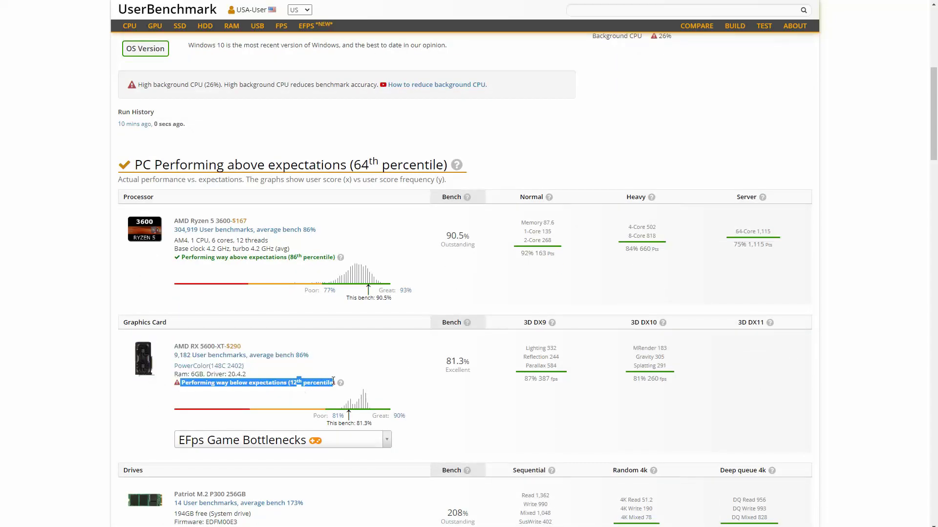
scroll(342, 302, down, 2)
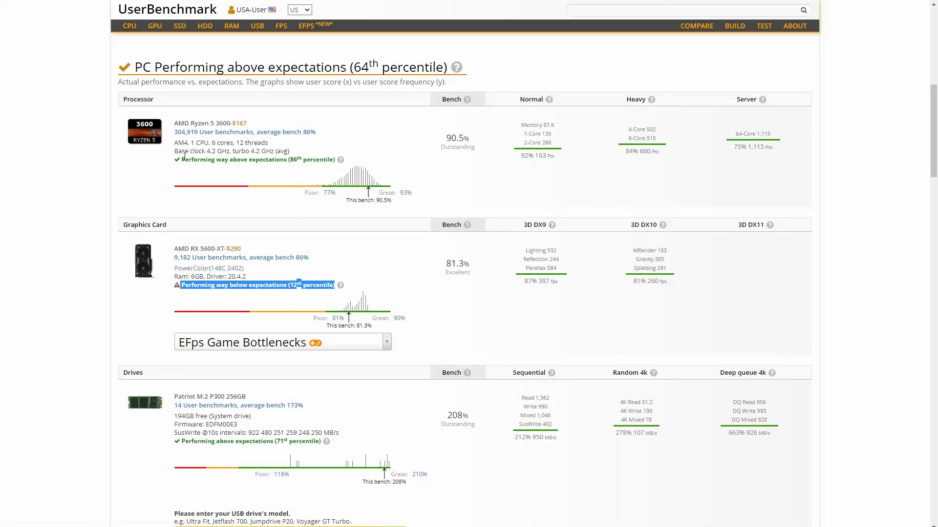
drag(184, 160, 333, 162)
click(218, 438)
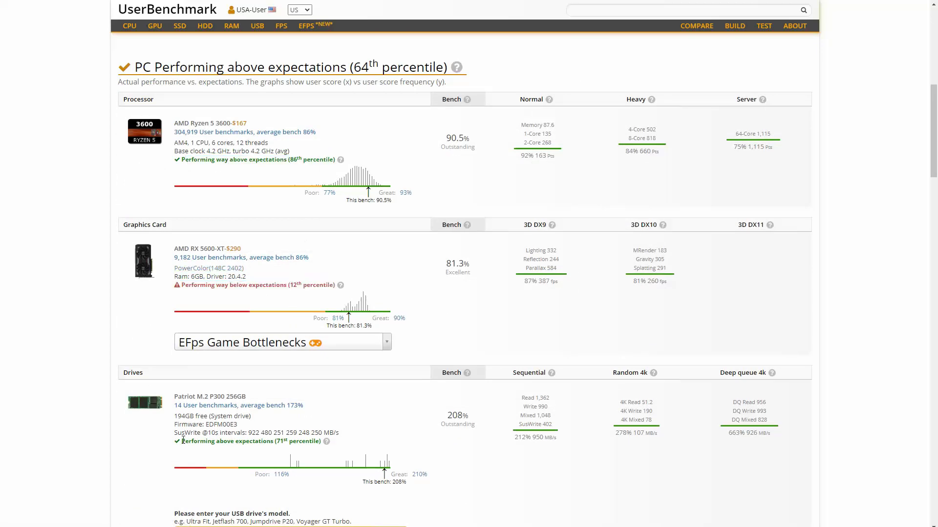
drag(183, 441, 324, 443)
click(314, 416)
Step: Highlight further component ratings, including the memory kit's as-expected rating
scroll(314, 415, down, 5)
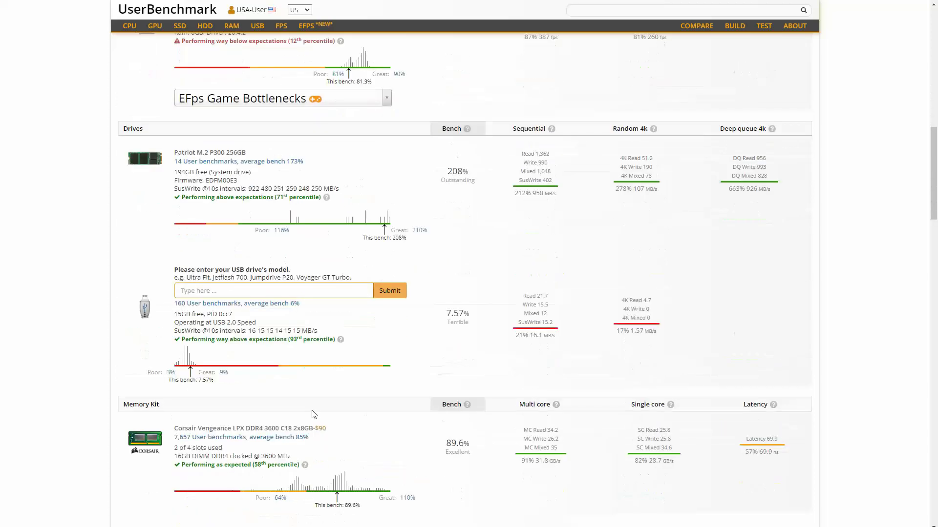
drag(181, 339, 343, 339)
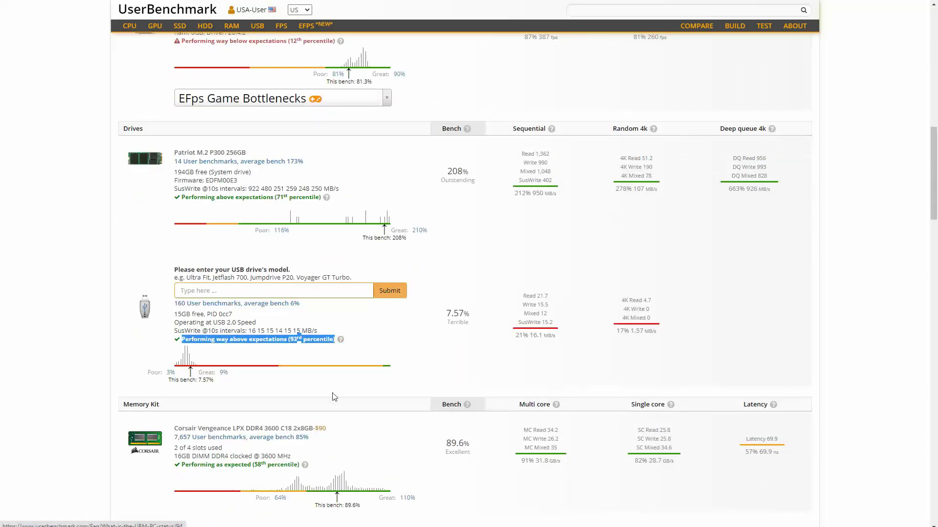
scroll(333, 397, down, 2)
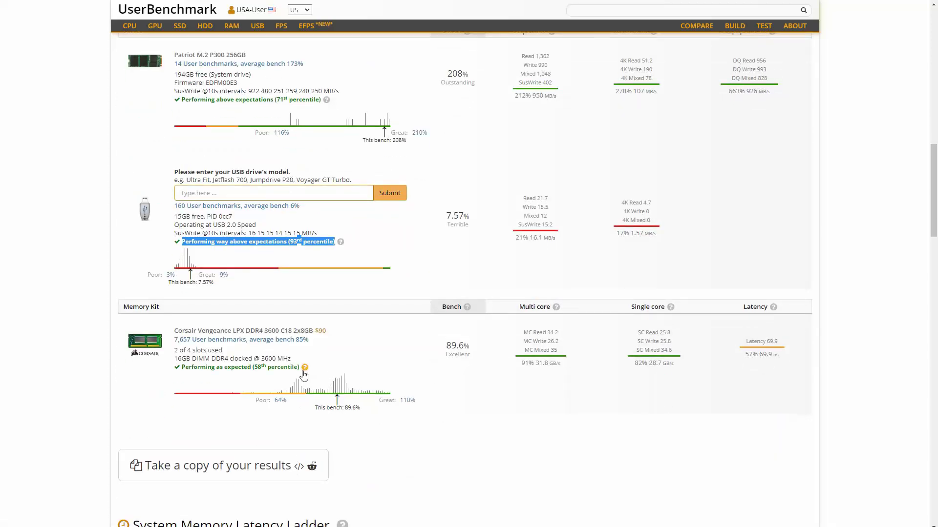
drag(298, 369, 179, 369)
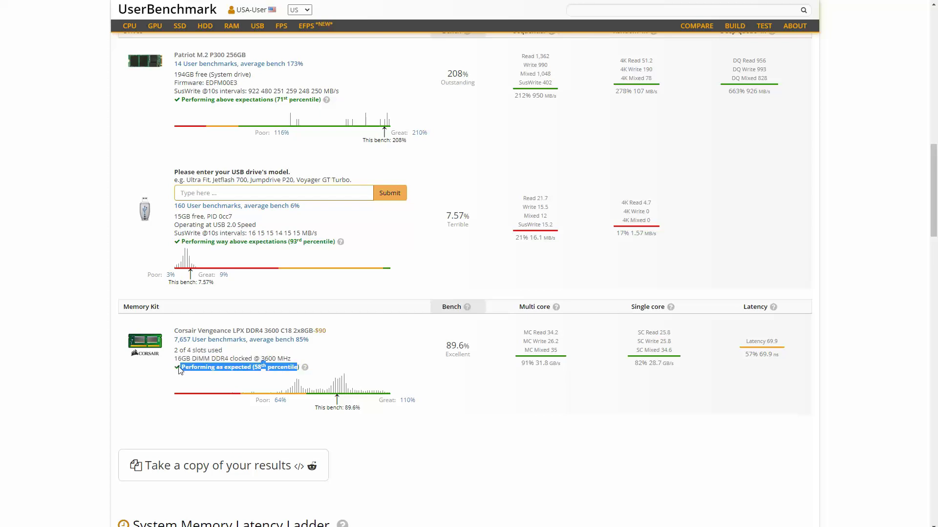
click(404, 348)
Step: Highlight the high background CPU warning and the clock speed note, then return up the report
scroll(404, 353, up, 8)
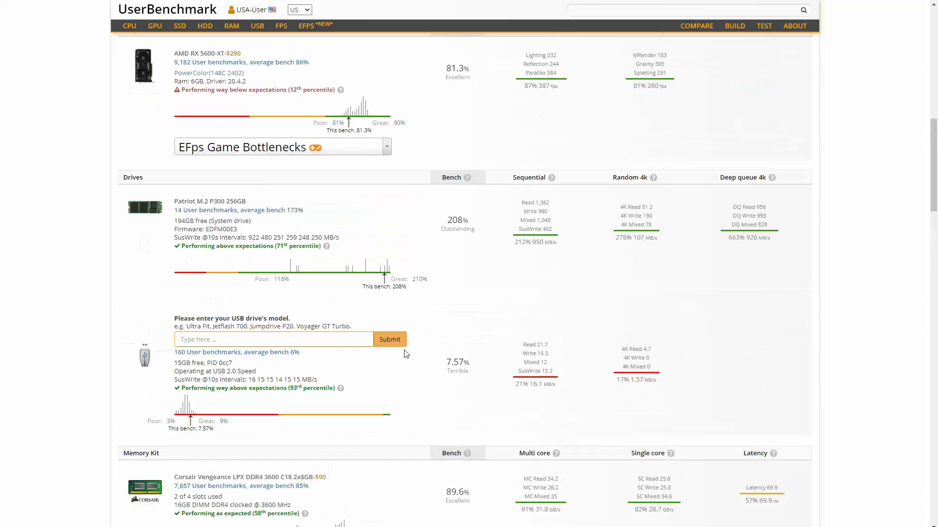
scroll(405, 353, up, 5)
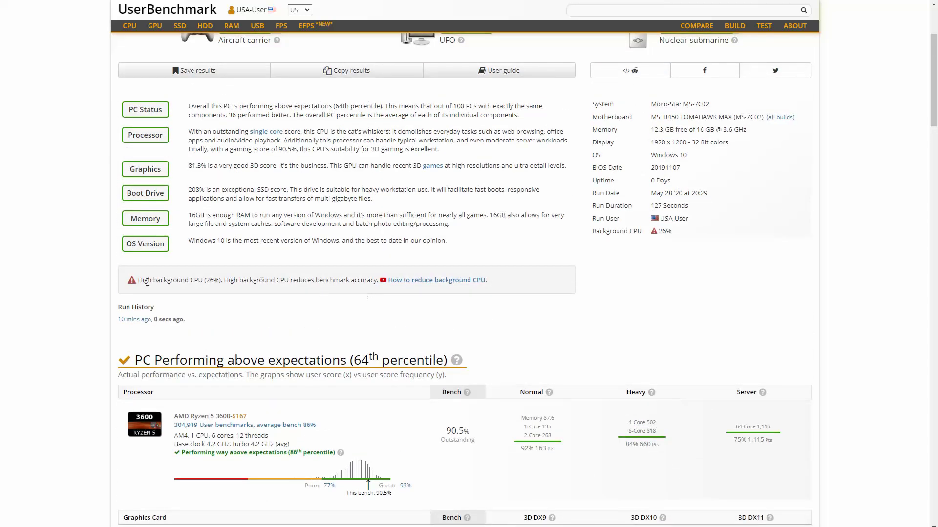
drag(160, 281, 371, 279)
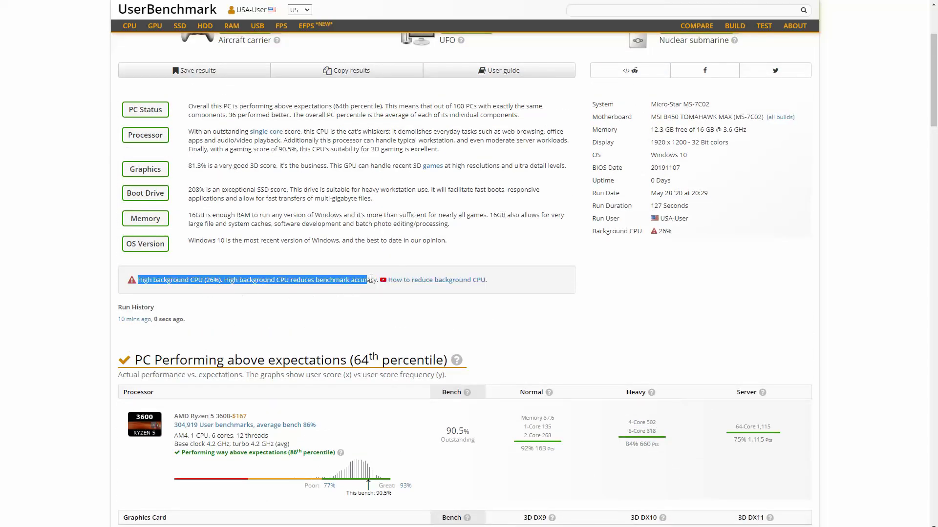
scroll(351, 403, down, 2)
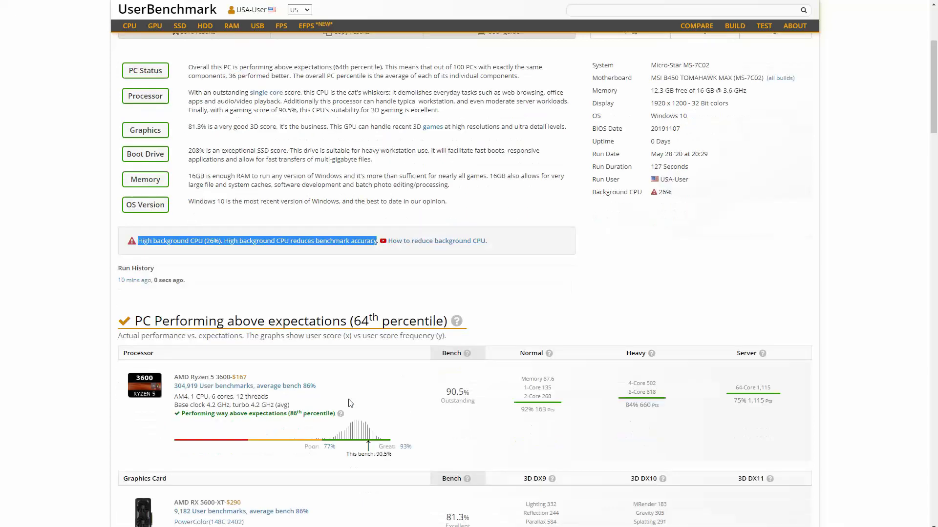
drag(207, 346, 281, 349)
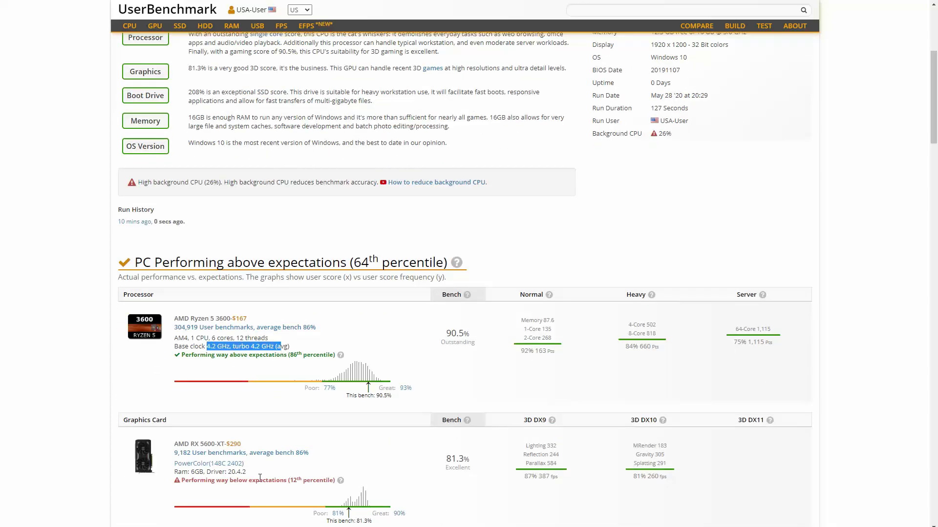
scroll(259, 477, down, 4)
click(447, 343)
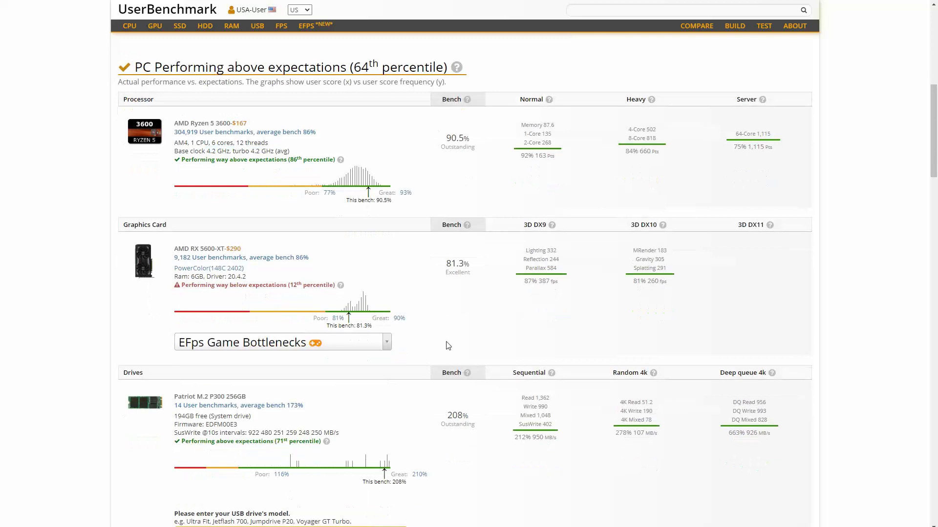
scroll(444, 341, up, 8)
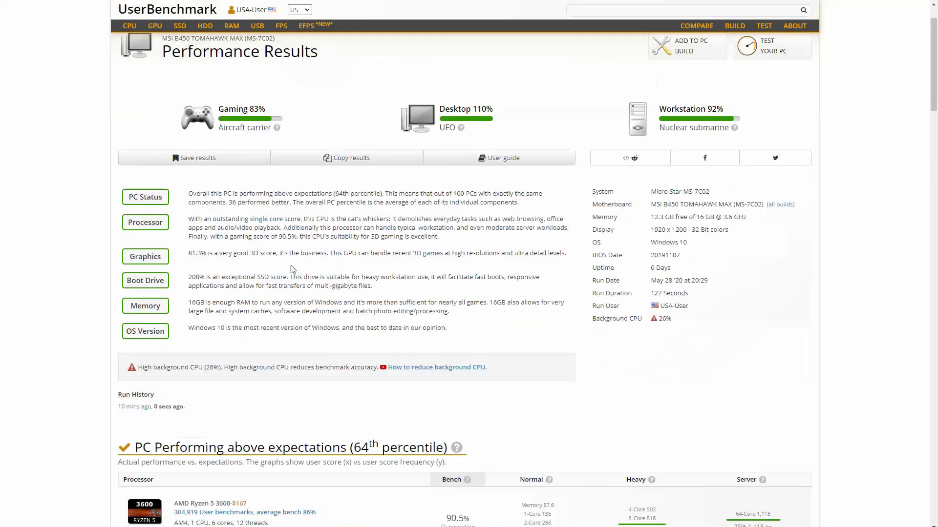
Step: Open the official Rufus site from the search results and download Rufus 3.10 Portable
scroll(291, 269, down, 5)
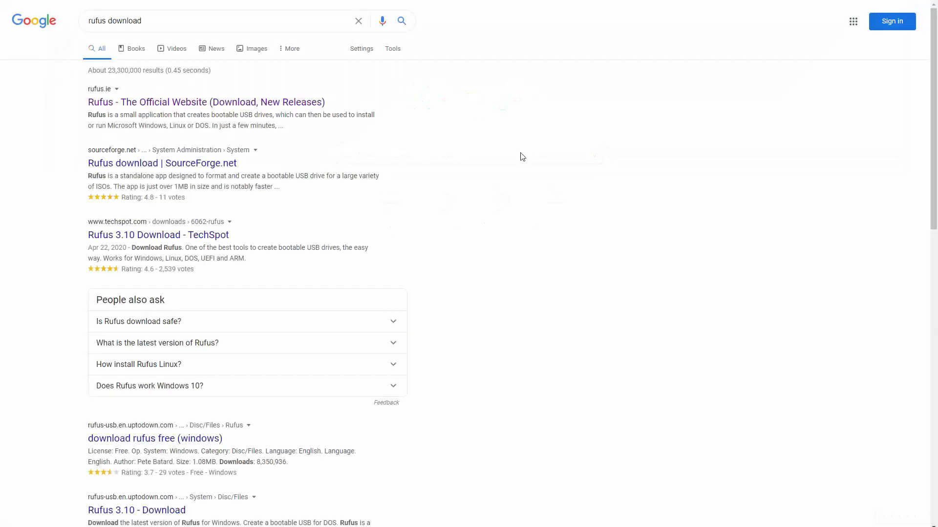
click(194, 101)
scroll(349, 216, down, 3)
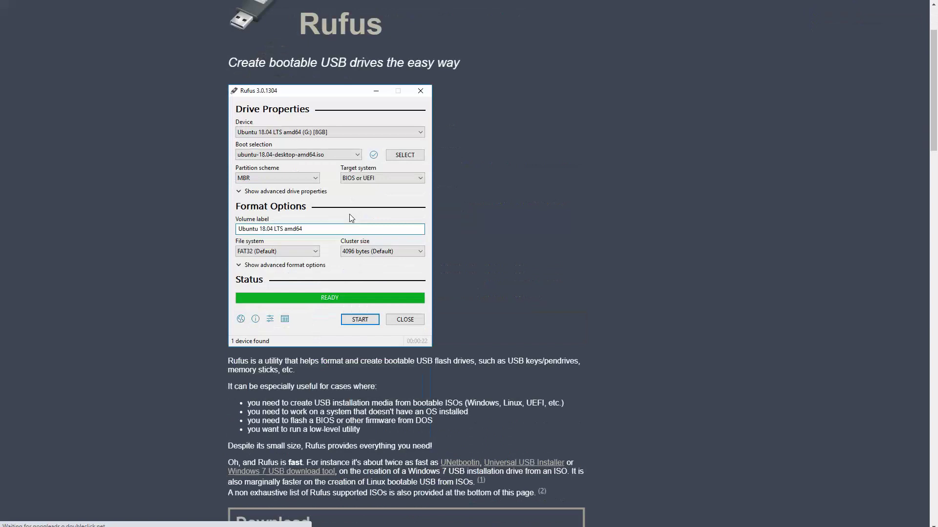
scroll(315, 403, down, 2)
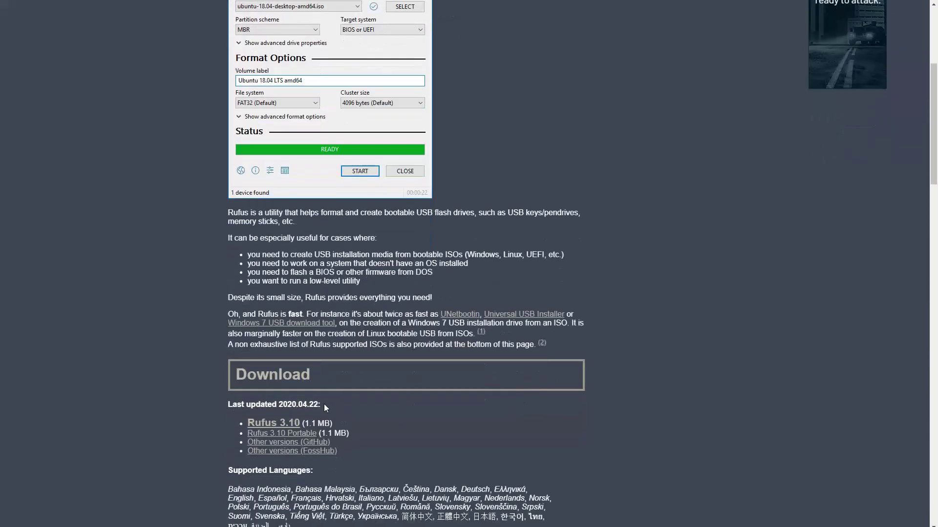
click(300, 434)
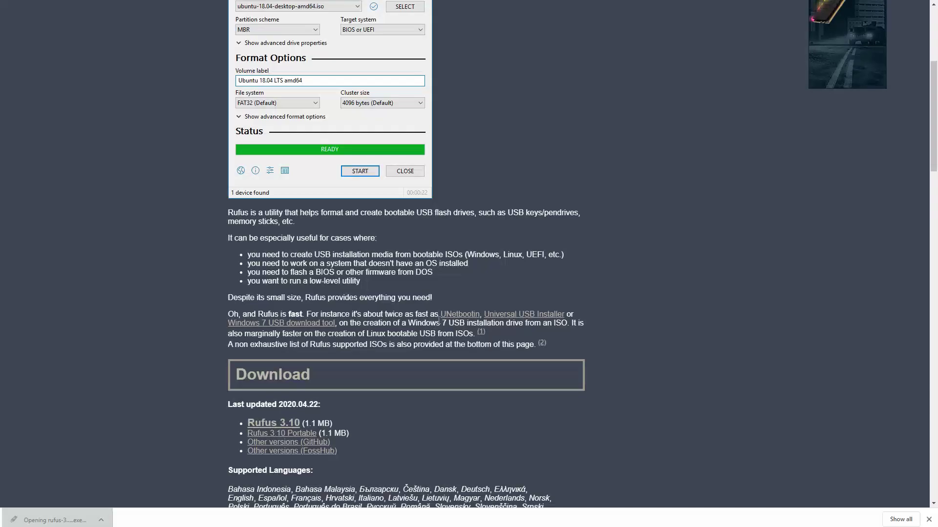
Step: Write FreeDOS to the 16 GB USB drive, accepting that all its data is erased
click(433, 142)
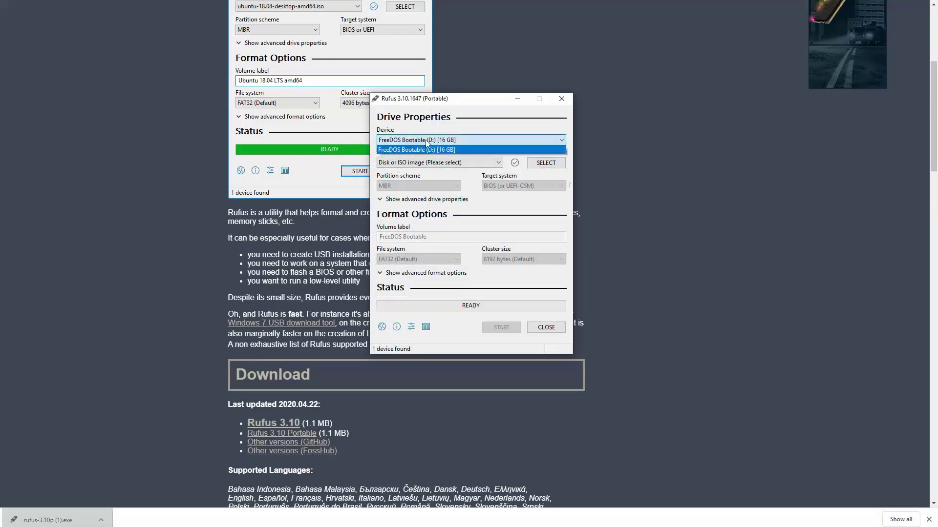
click(429, 143)
click(436, 163)
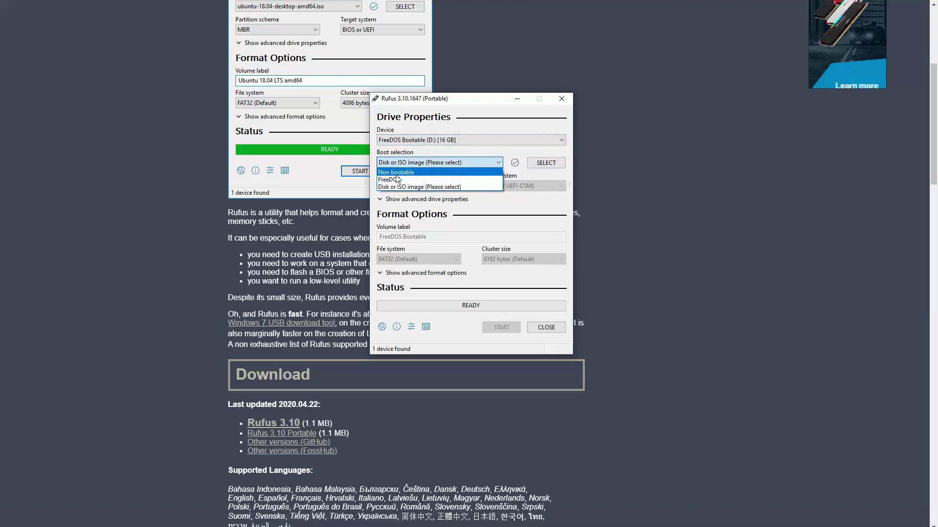
click(394, 179)
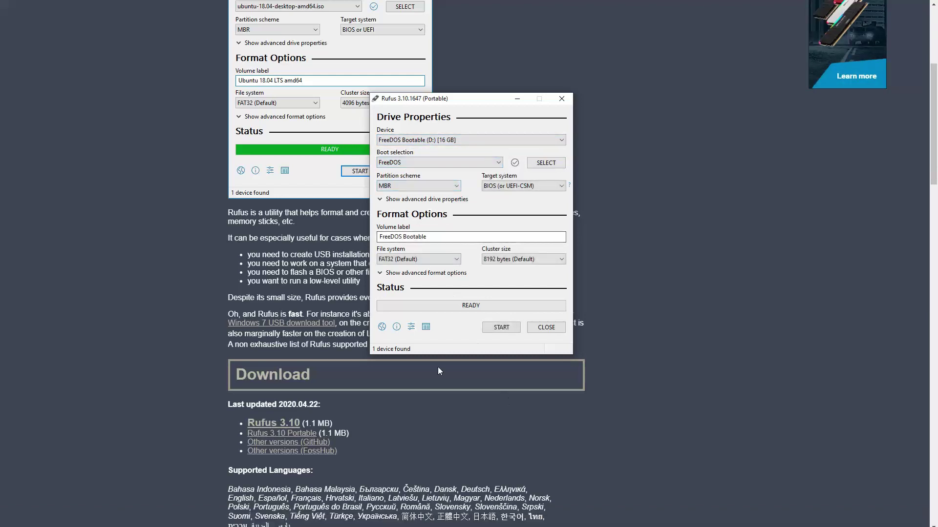
click(503, 328)
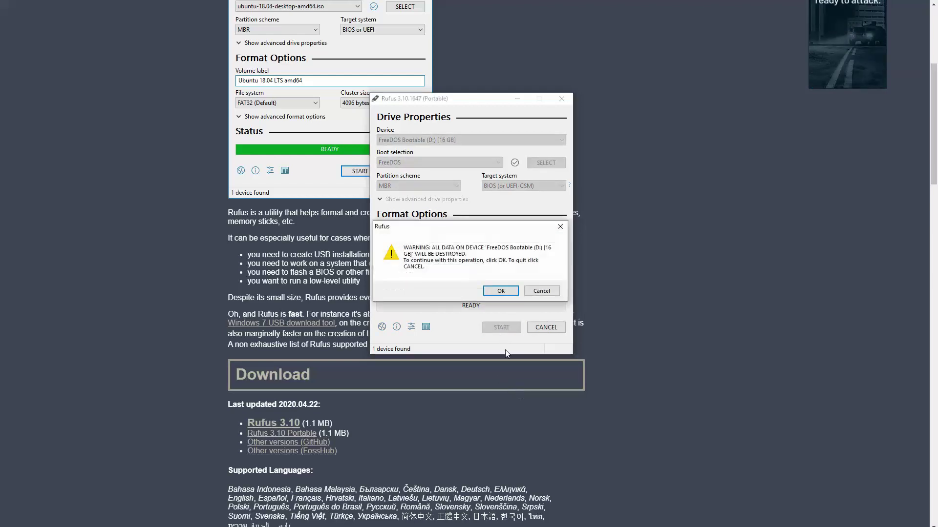
key(Return)
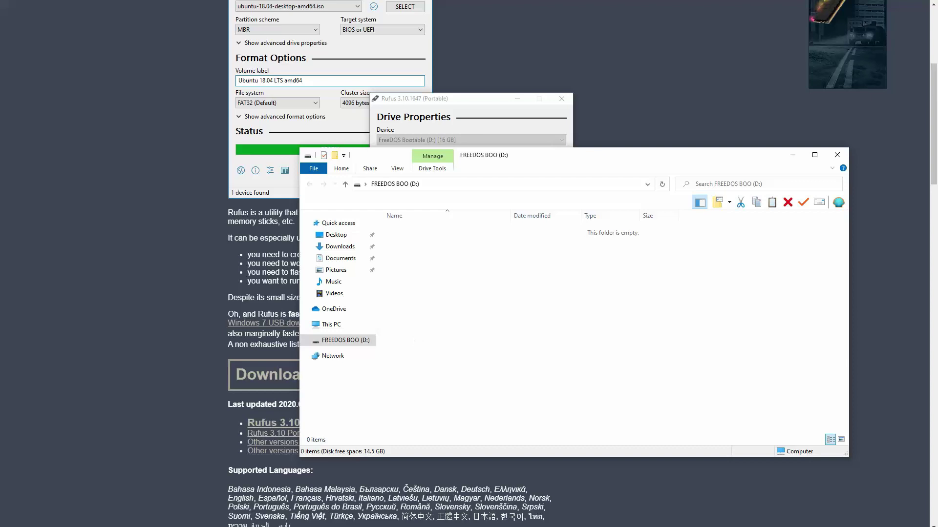
Step: Inspect the FreeDOS drive's LOCALE folder, then close File Explorer and Rufus
click(846, 156)
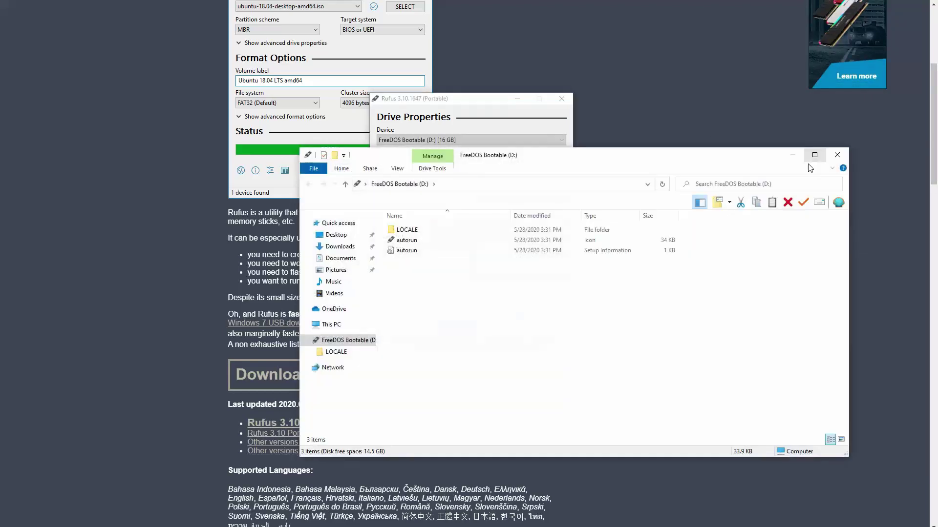
double_click(427, 230)
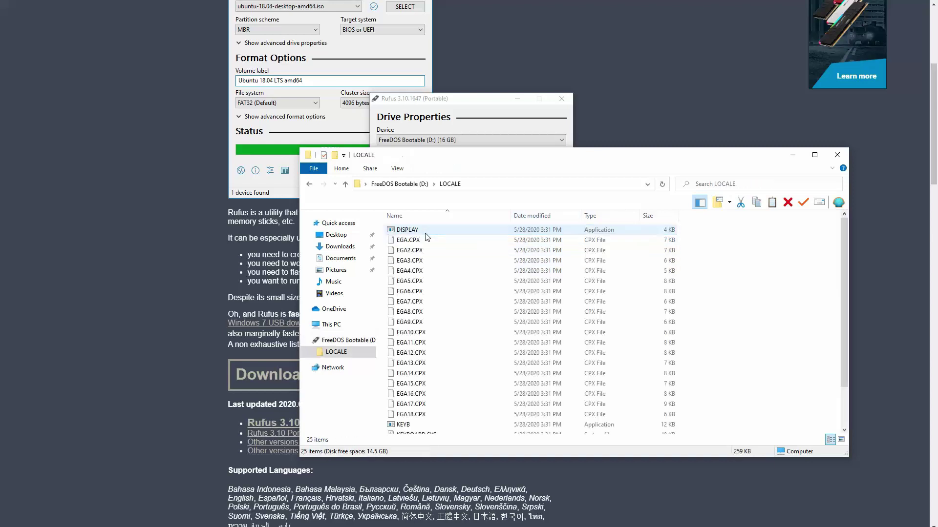
click(309, 183)
click(846, 155)
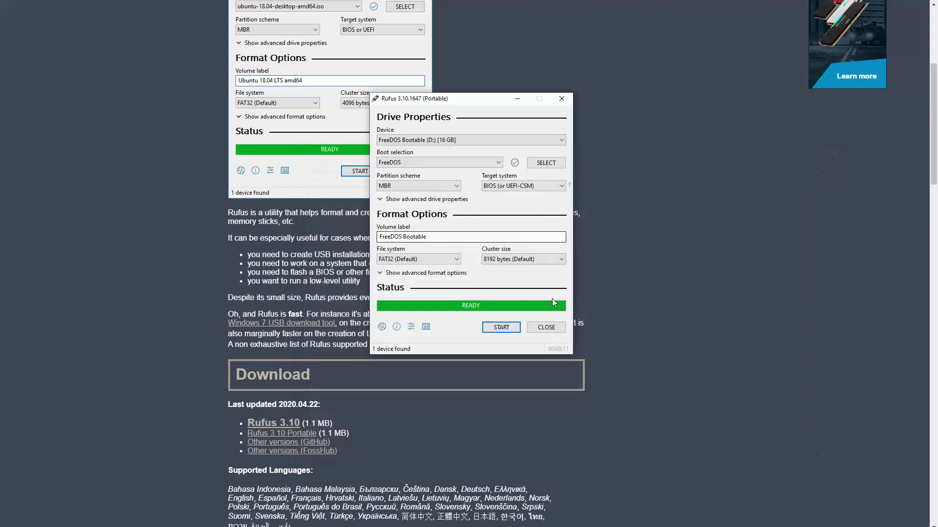
click(544, 327)
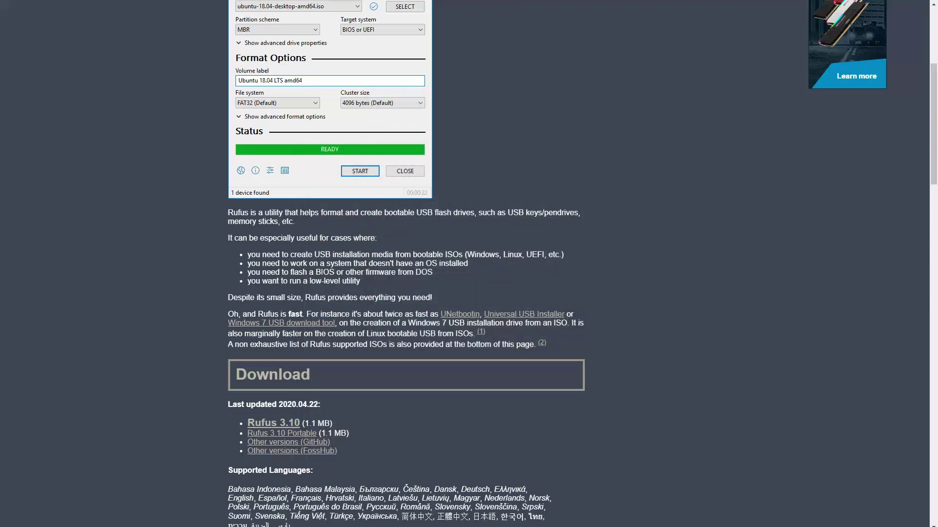
Step: Search Google for 'rx 5600 xt red dragon bios update' and browse the results
key(ctrl+l)
text(google.com)
key(Return)
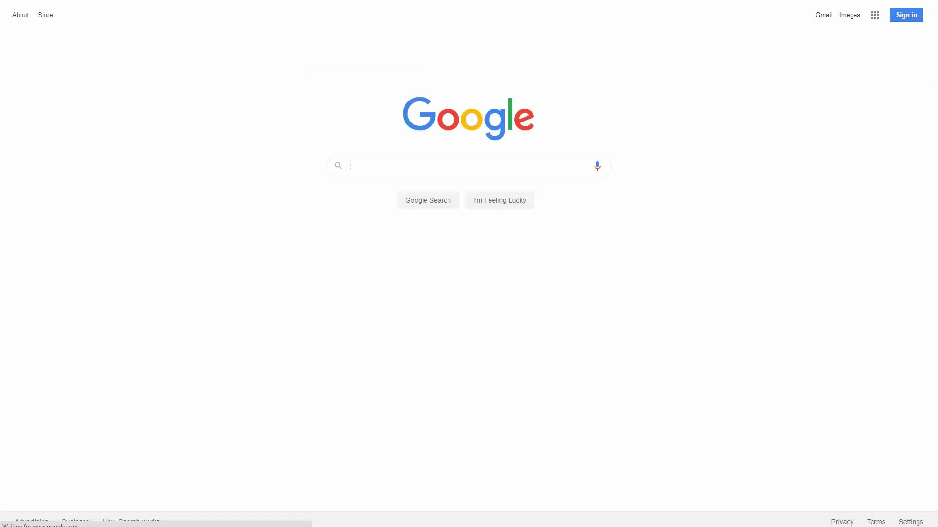
text(rx 5)
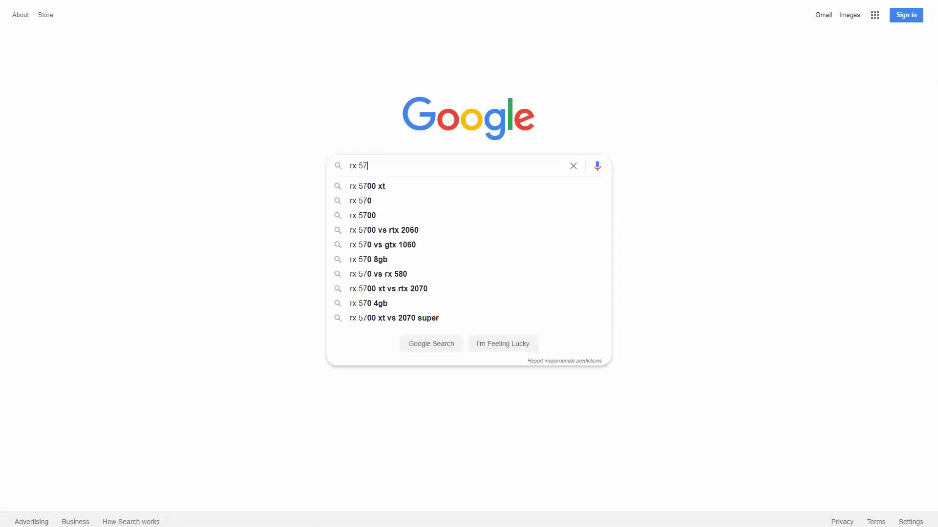
text(600 xt red d)
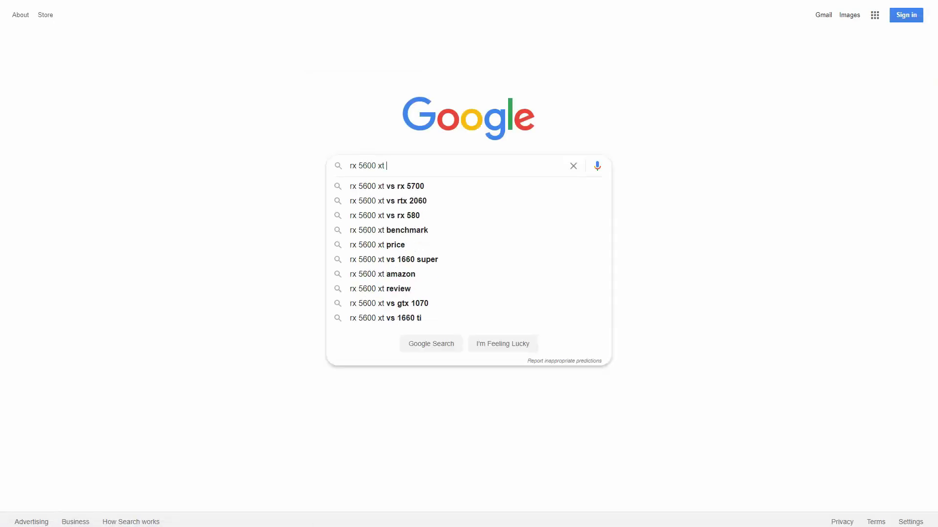
text(ragon )
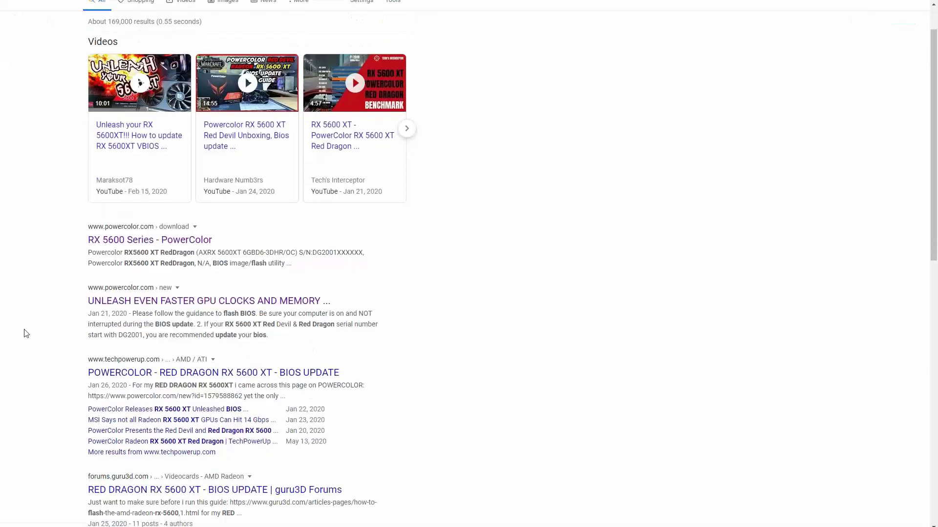
Step: Open PowerColor's BIOS update news page and highlight the Red Dragon RX5600XT's 1560/1620 OC clocks
click(166, 302)
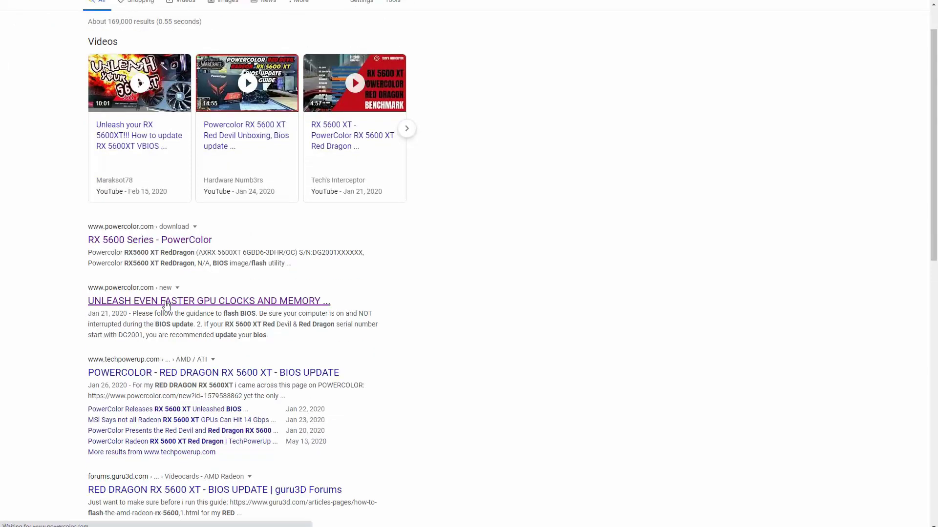
scroll(552, 310, down, 2)
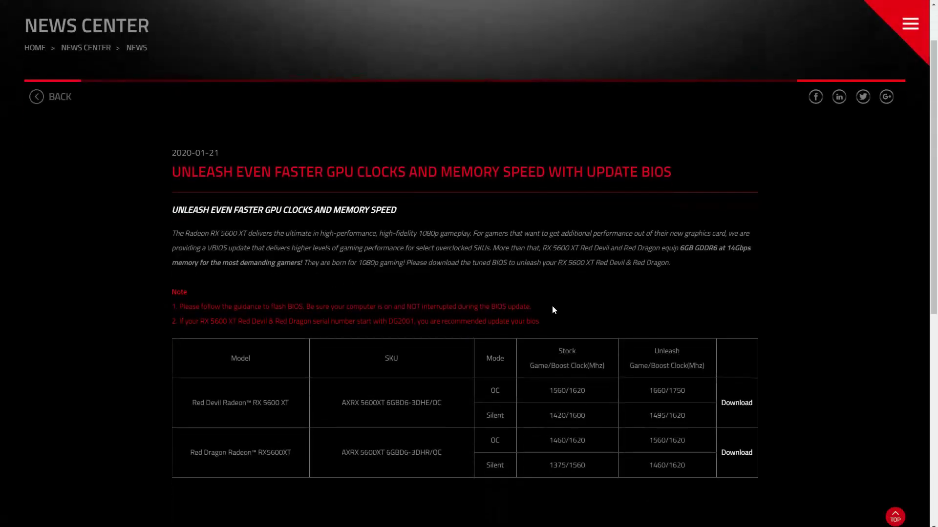
scroll(554, 309, down, 1)
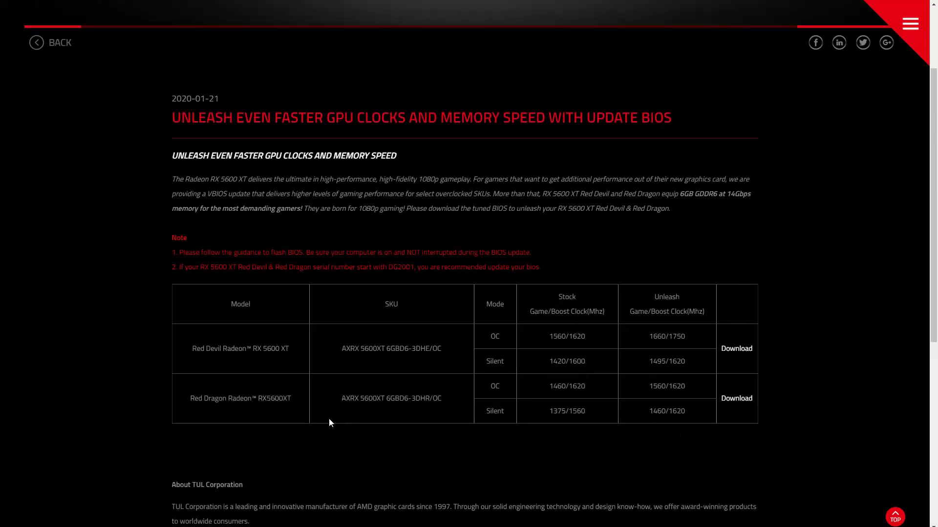
drag(299, 401, 195, 400)
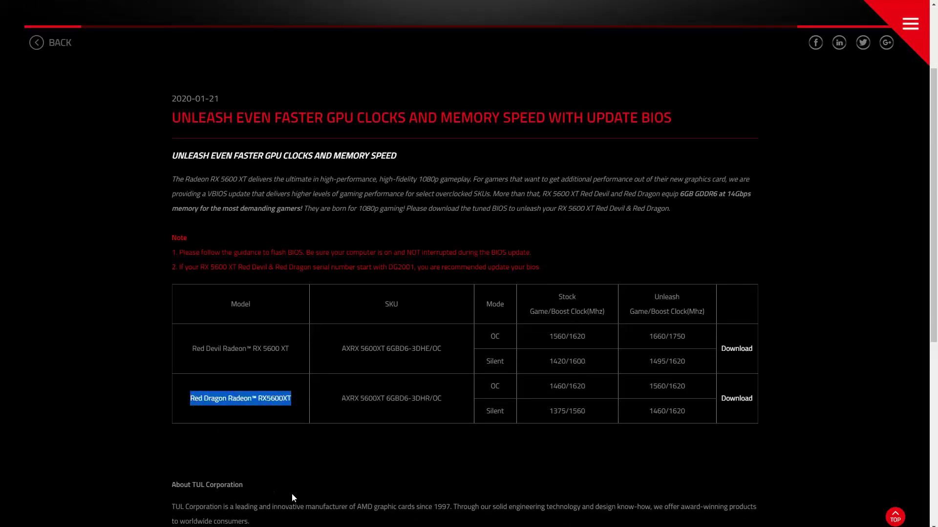
click(556, 389)
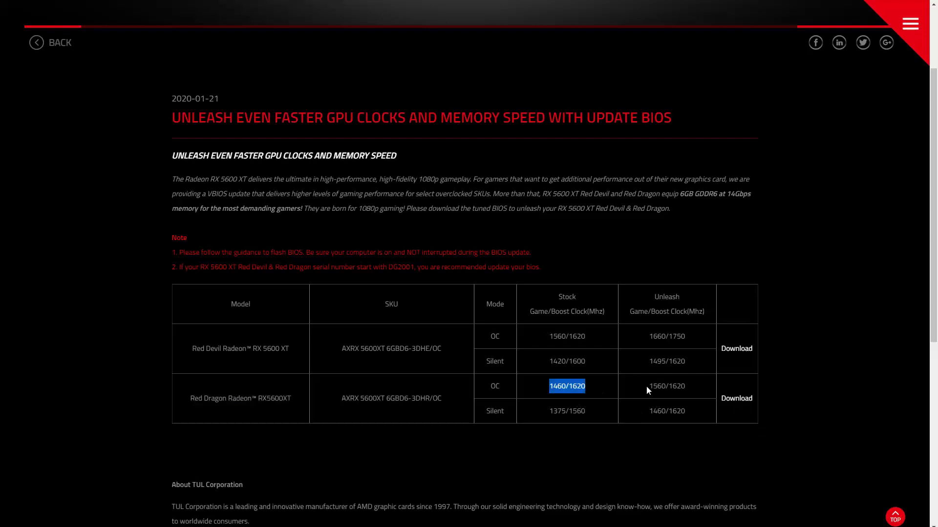
drag(646, 386, 694, 388)
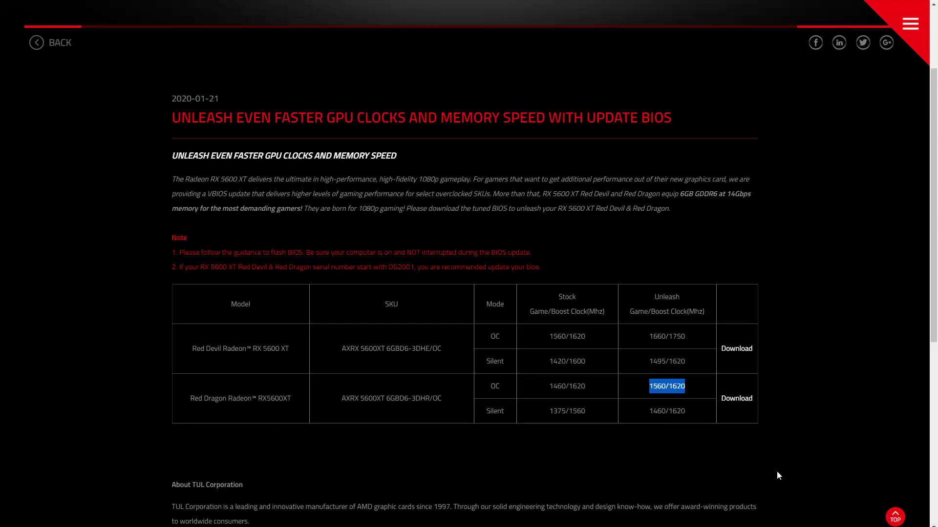
scroll(741, 445, down, 1)
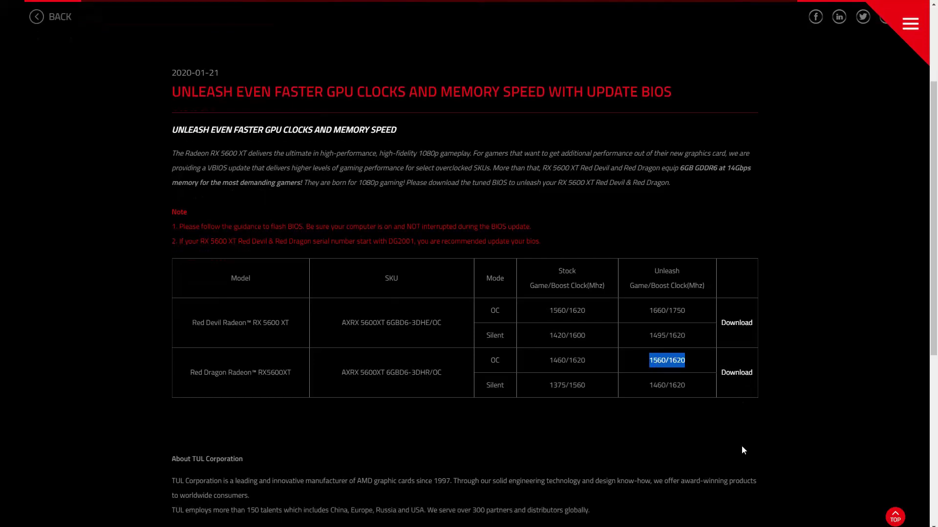
Step: Find the RedDragon RX 5600 XT BIOS download on PowerColor and open the finished download's options
click(537, 389)
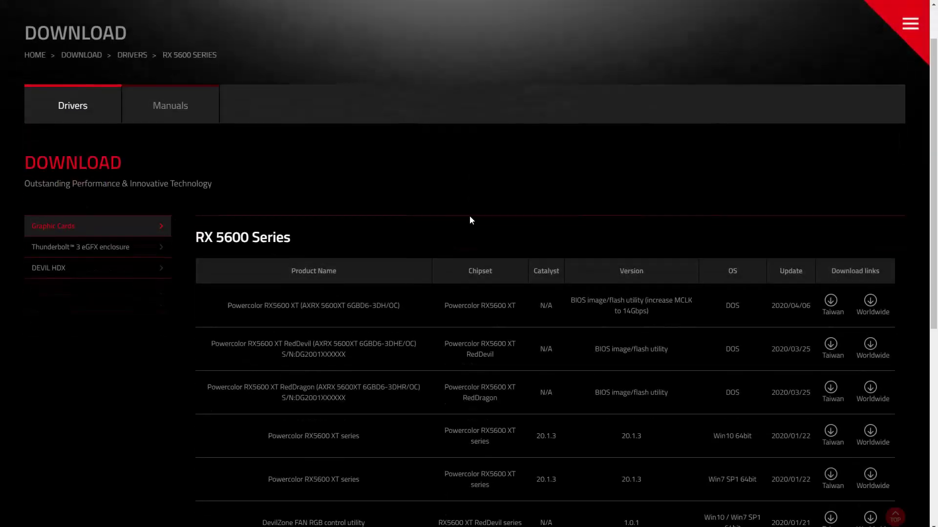
scroll(469, 217, down, 1)
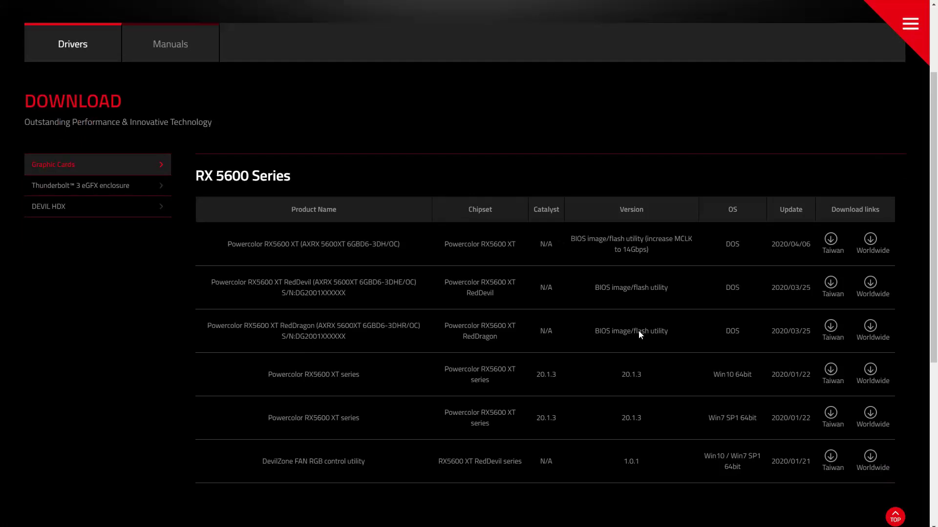
drag(200, 330, 442, 337)
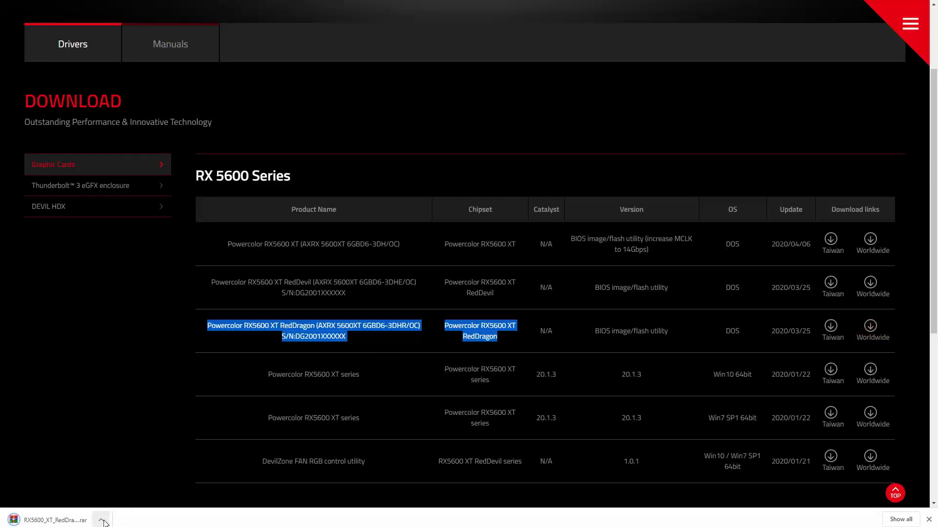
click(100, 520)
Step: Extract the RX5600_XT_RedDragon_0304_DOS archive in Downloads, replacing the existing files
click(157, 485)
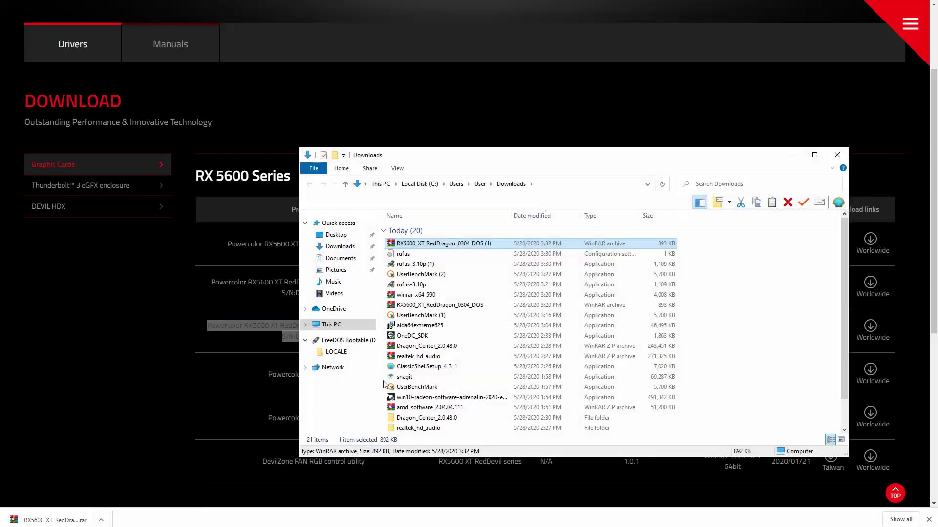
right_click(453, 243)
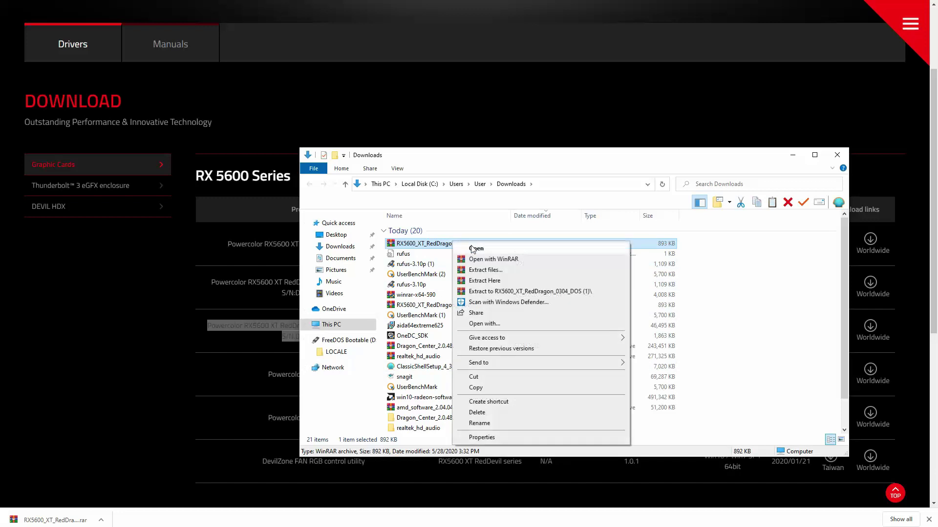
click(493, 280)
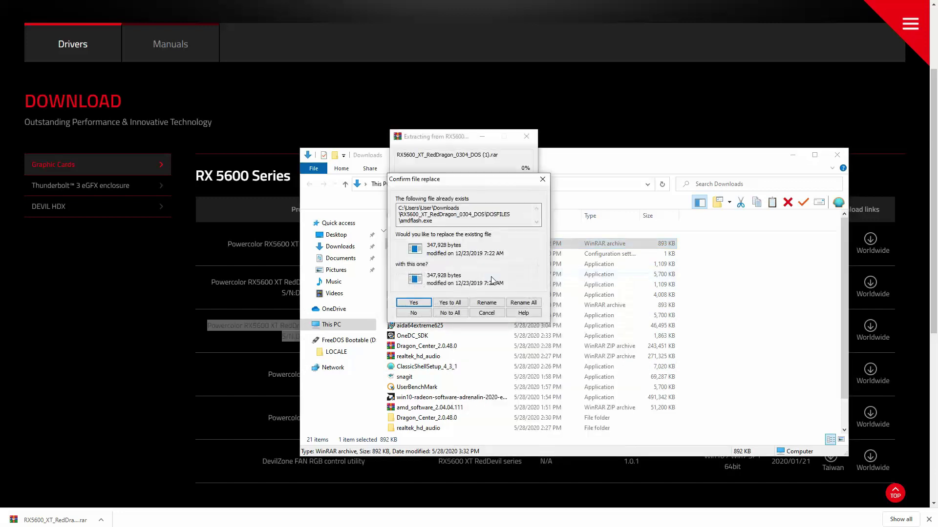
click(450, 302)
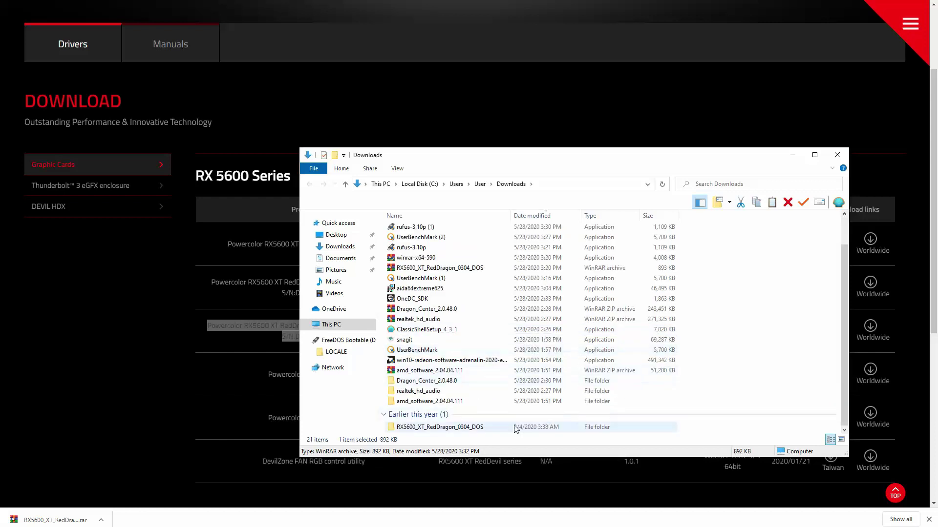
Step: Copy all five flash files from the extracted DOSFILES folder
double_click(439, 427)
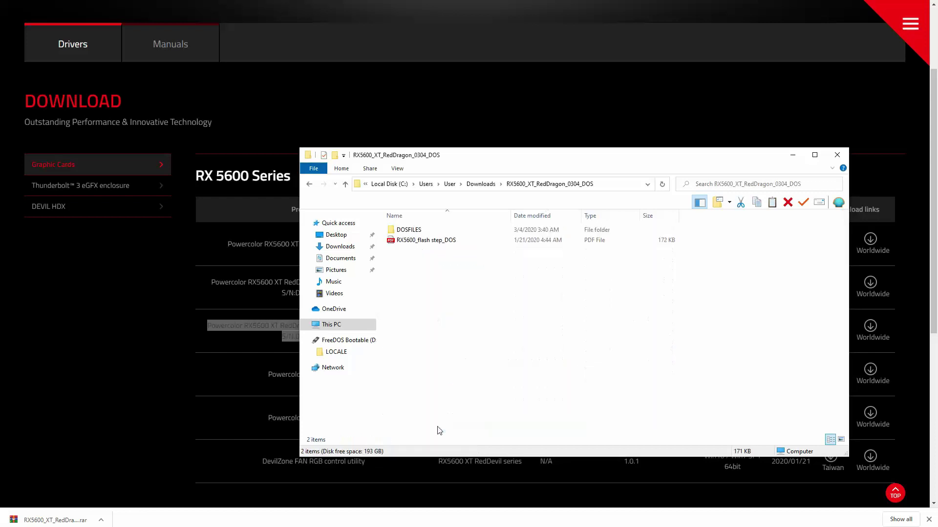
double_click(417, 234)
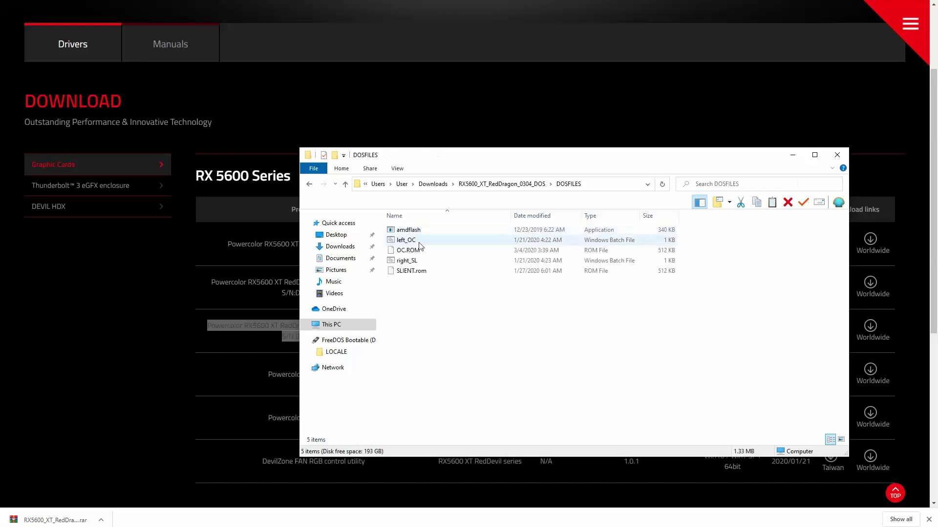
drag(438, 300, 406, 230)
right_click(406, 230)
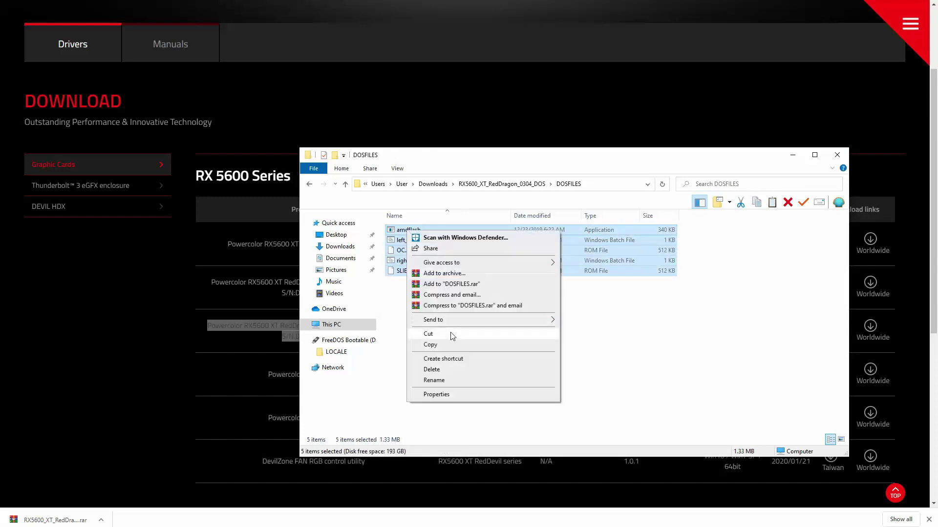
click(452, 344)
Step: Paste the five flash files onto the FreeDOS Bootable (D:) drive
click(360, 342)
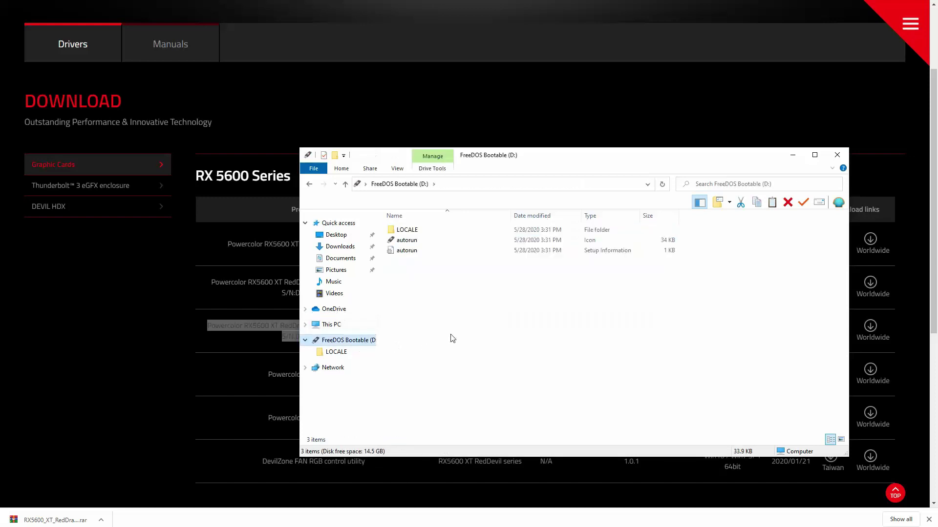
right_click(451, 337)
click(474, 403)
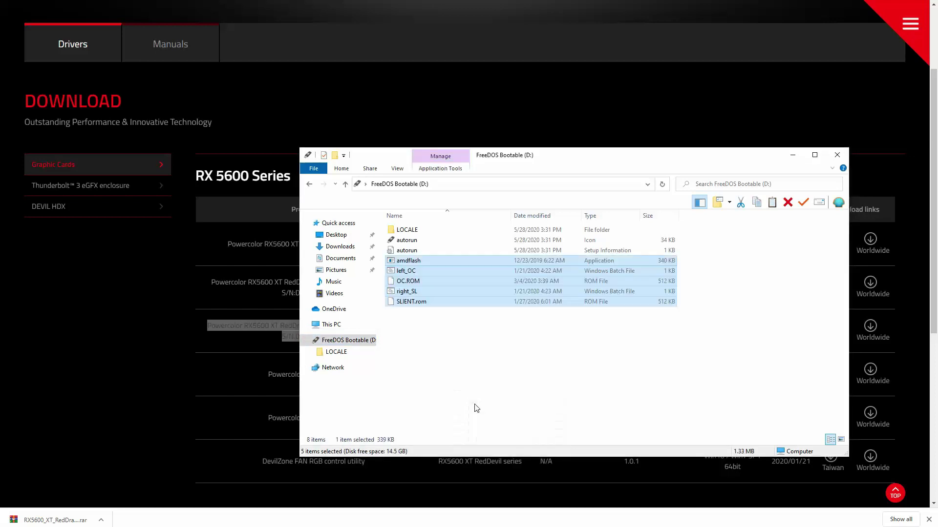
click(431, 369)
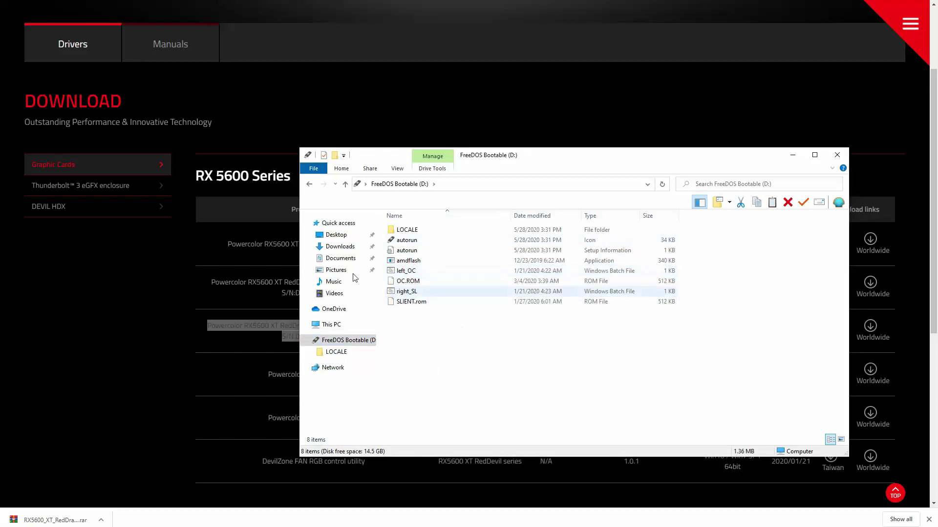
Step: Reopen FreeDOS Bootable (D:) from This PC to confirm the copied files are there
key(alt+Left)
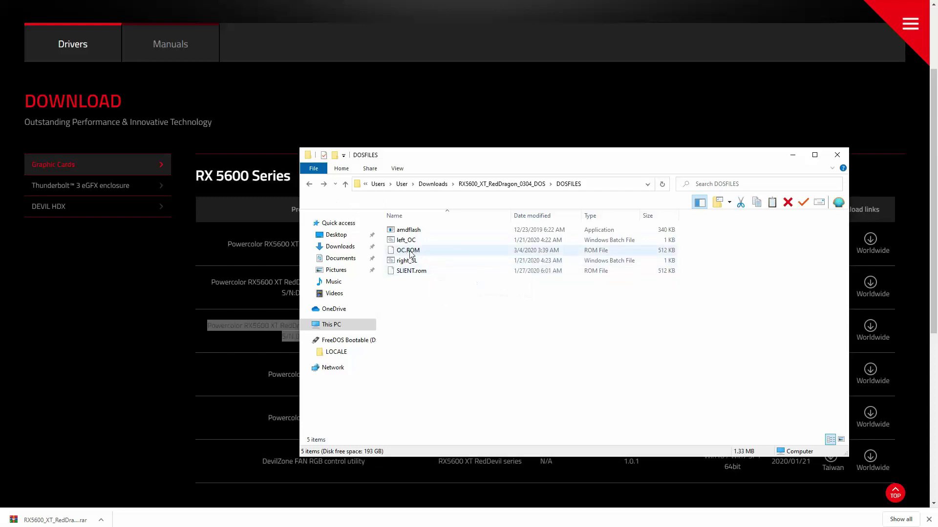
click(503, 184)
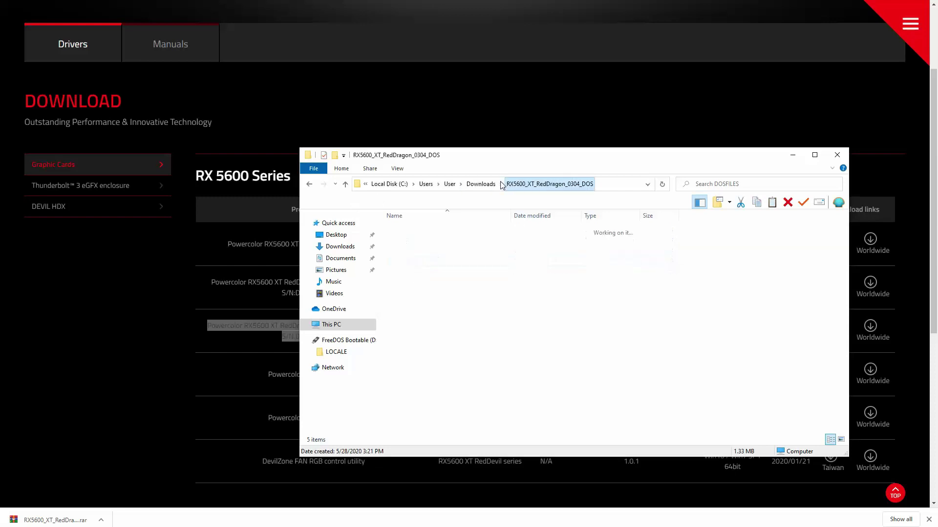
click(311, 186)
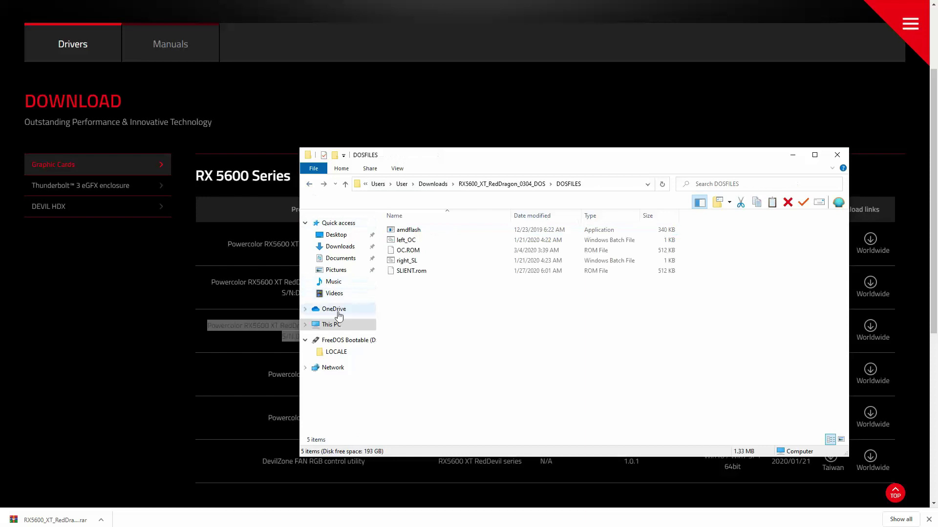
click(331, 324)
click(422, 333)
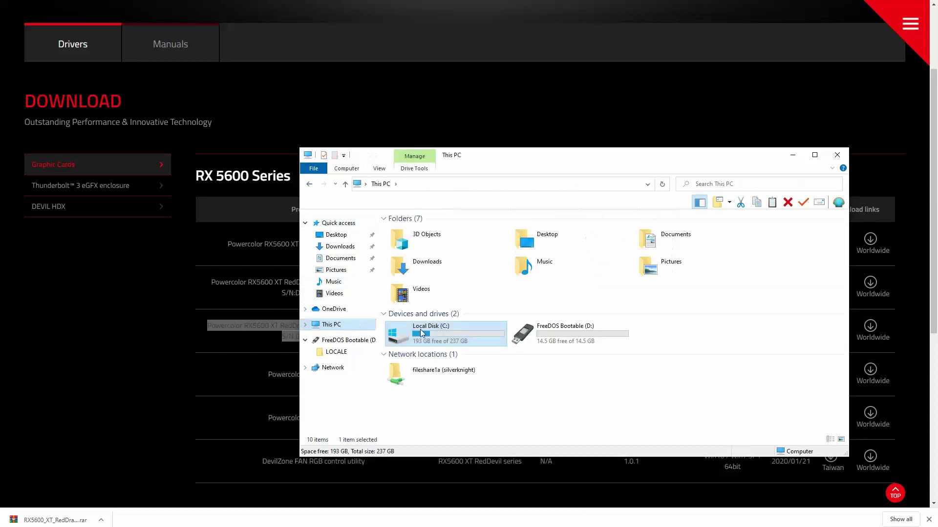
double_click(527, 341)
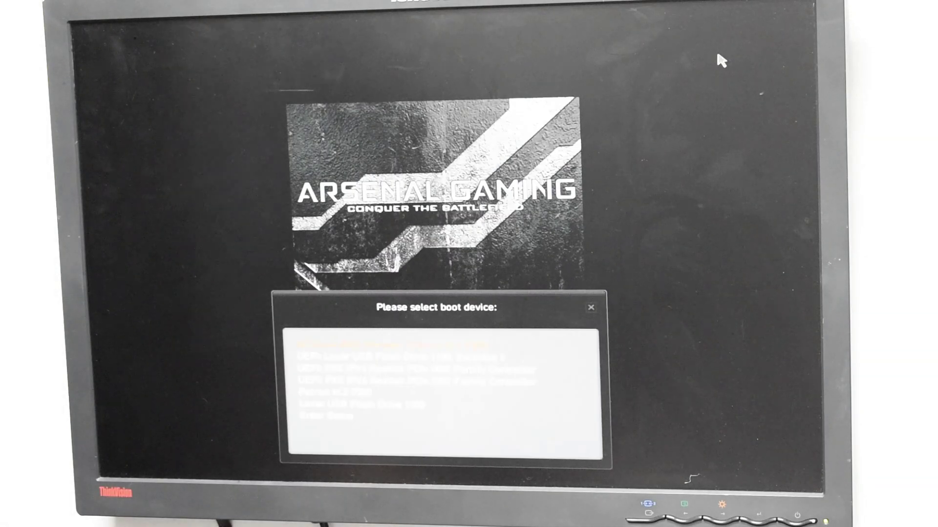
Step: Highlight Lexar USB Flash Drive 1100 in the UEFI boot device list
key(Down)
key(Down)
key(Down)
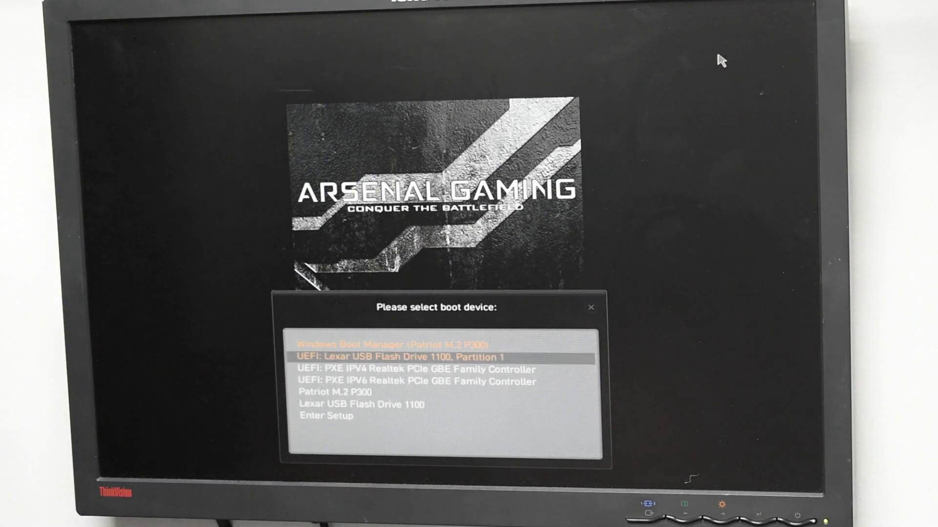
key(Down)
key(Down)
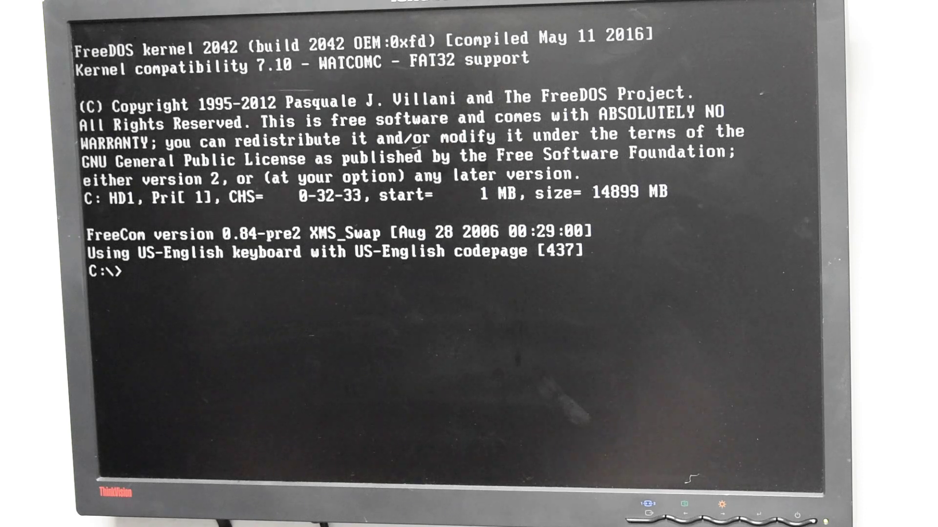
Step: List the boot drive's files, then run left_oc.bat to flash OC.ROM via amdflash
key(Return)
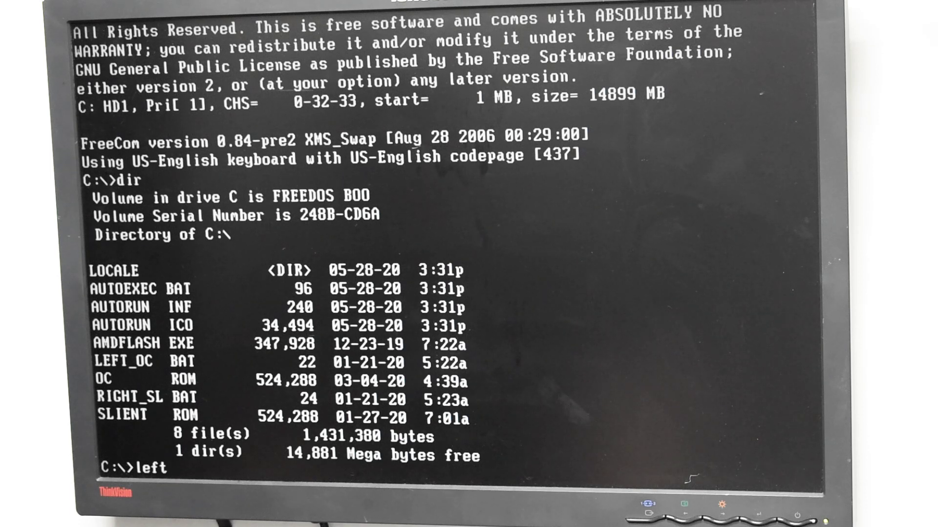
text(left_o)
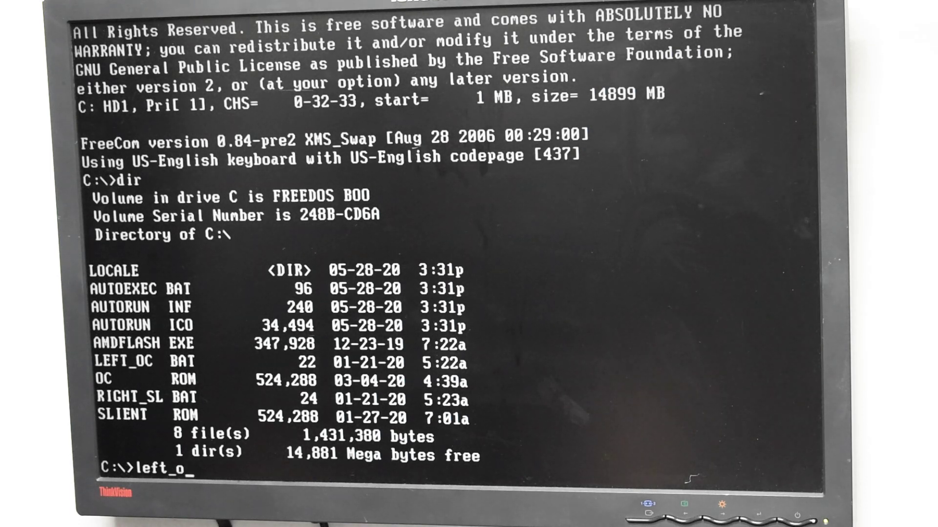
key(Tab)
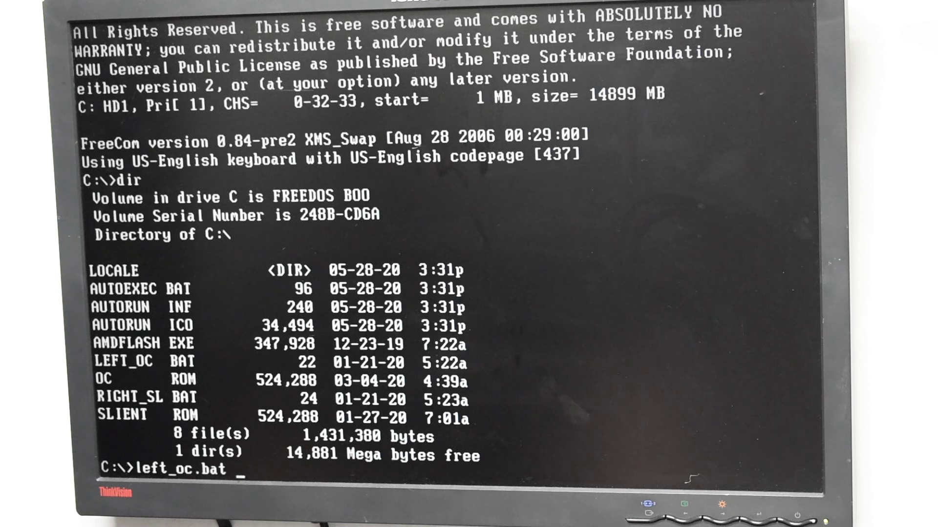
key(Return)
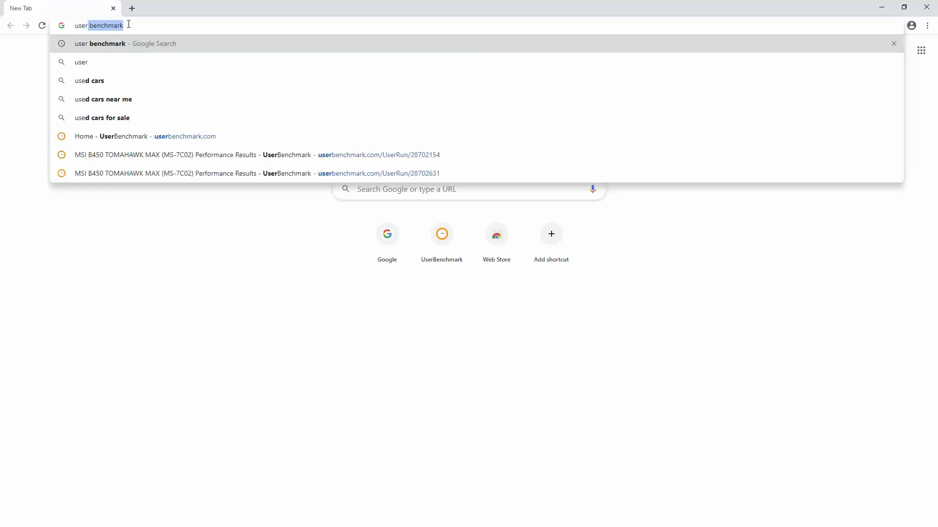
Step: Search 'user benchmark' in Chrome and open the UserBenchmark: Home result
key(Return)
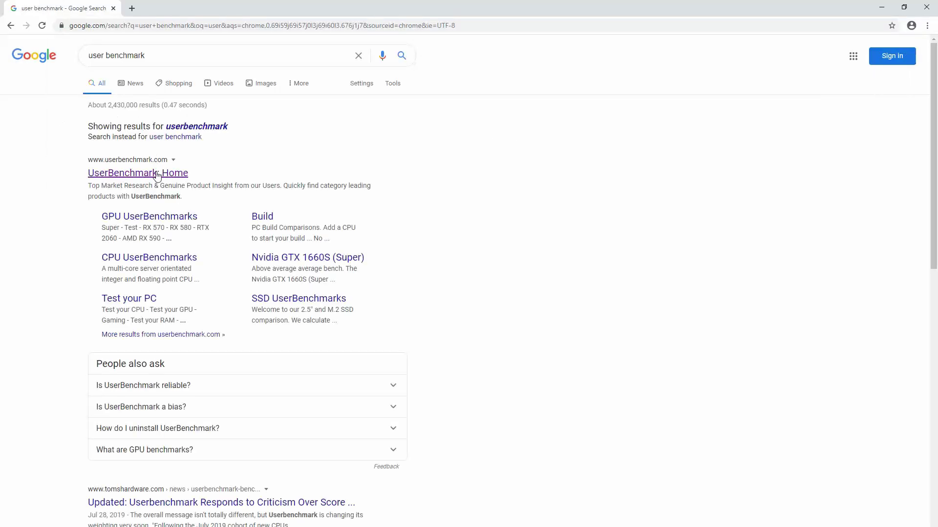
click(157, 174)
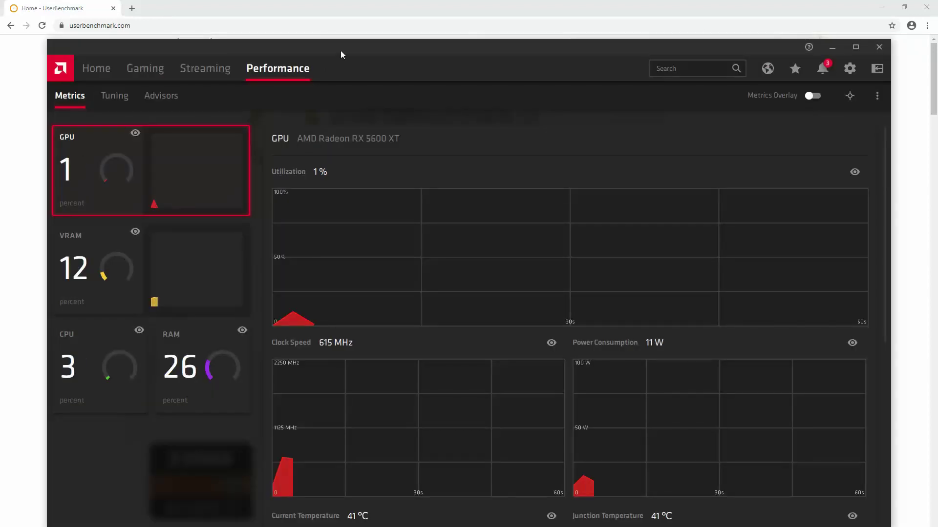
Step: Start the benchmark run from the UserBenchMark dialog
drag(341, 51, 340, 44)
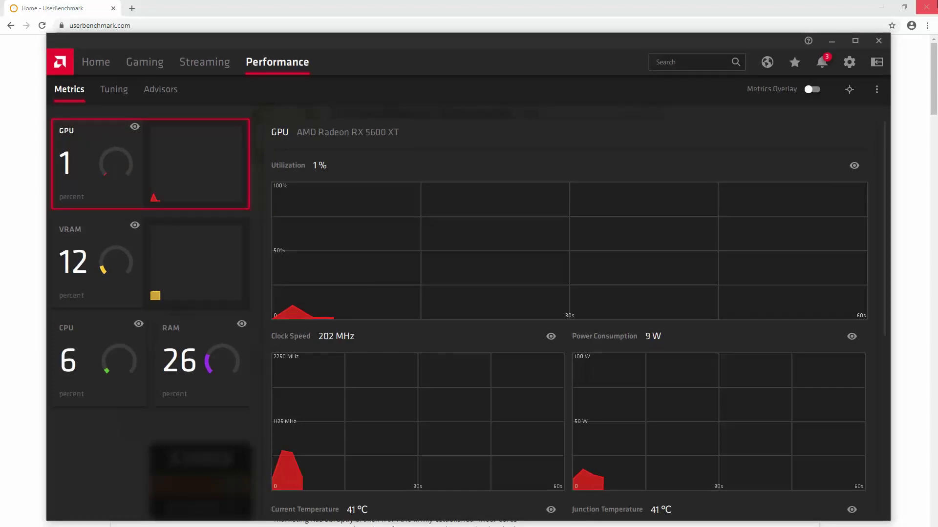
key(alt+r)
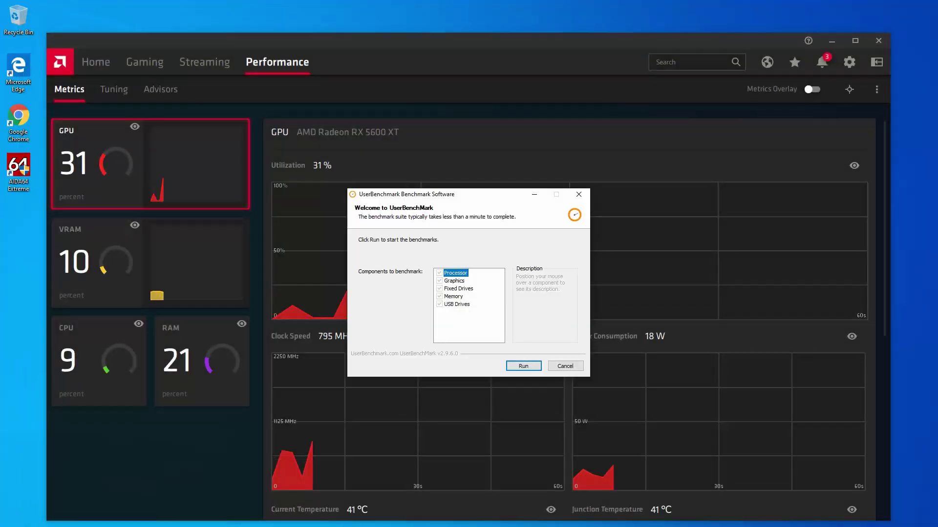
click(525, 367)
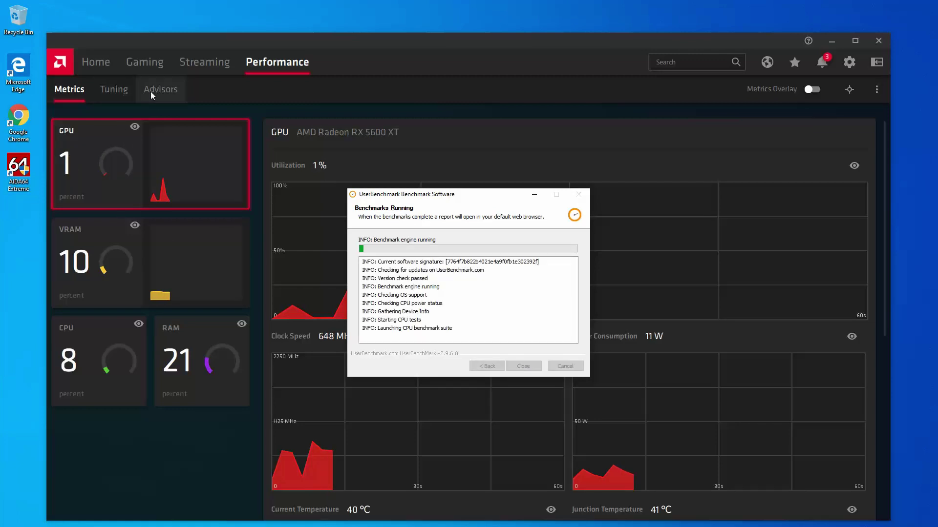
Step: Move the benchmark progress window to the lower right and AMD Software up-left
scroll(408, 197, down, 1)
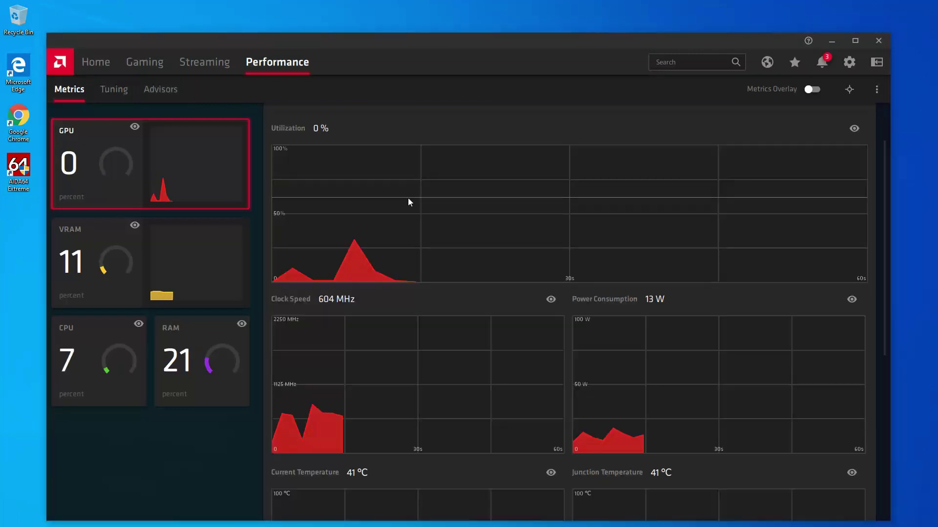
scroll(342, 229, down, 2)
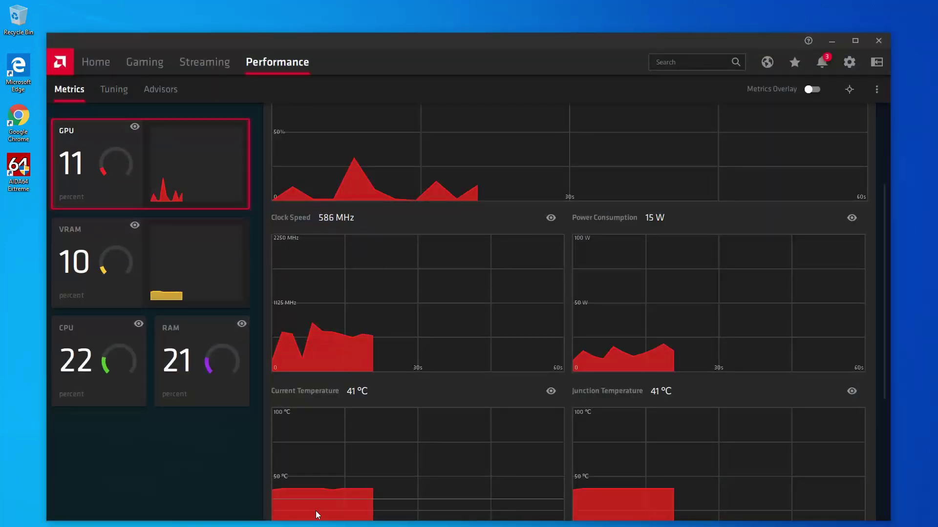
drag(462, 192, 754, 246)
drag(414, 42, 366, 7)
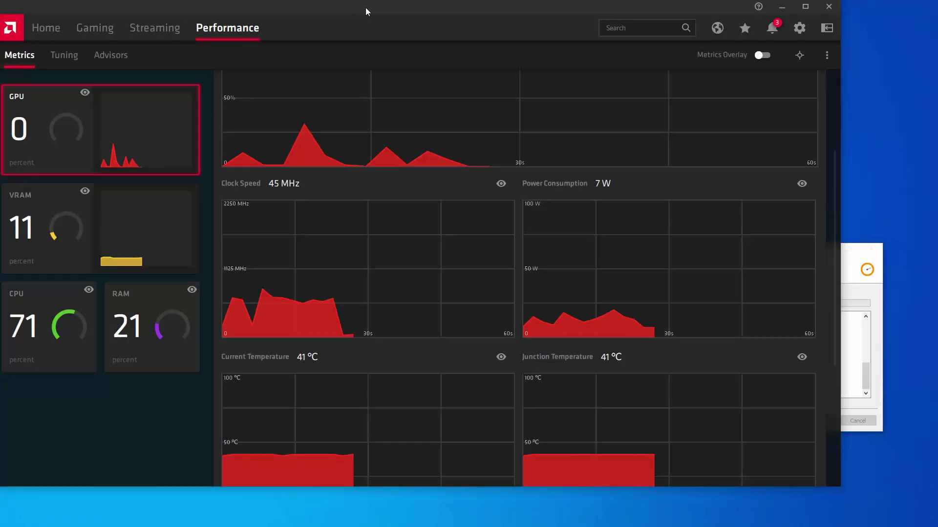
click(861, 263)
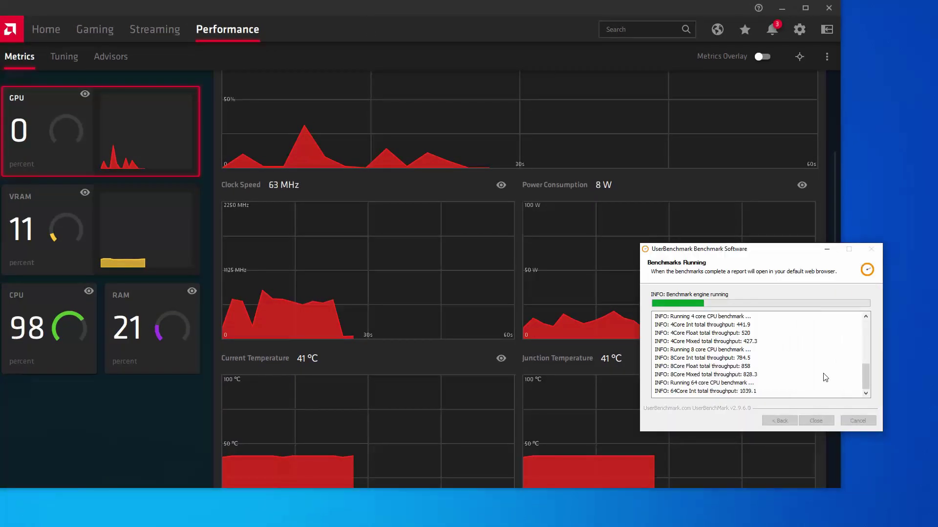
Step: Shift the benchmark progress window upward while the run completes
drag(774, 247, 817, 112)
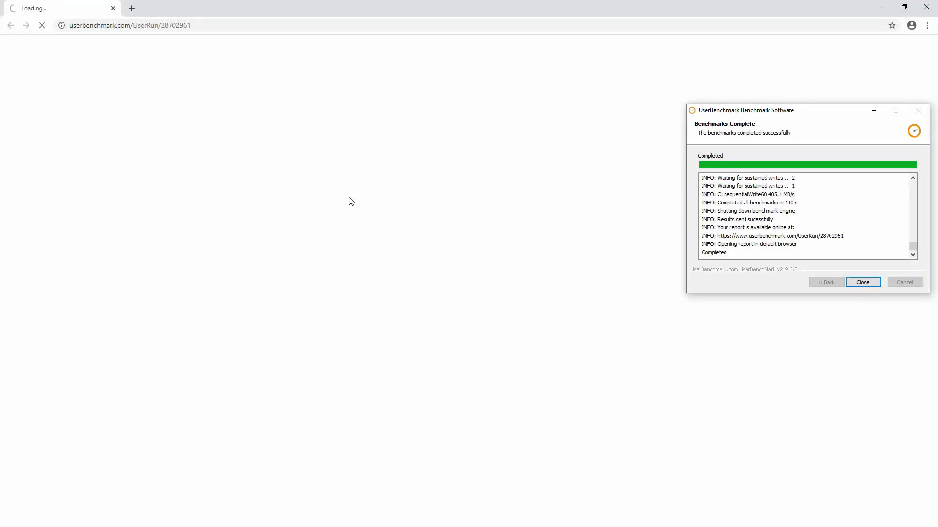
Step: Close the finished benchmark window and highlight the graphics card's above-expectations verdict
scroll(444, 287, down, 5)
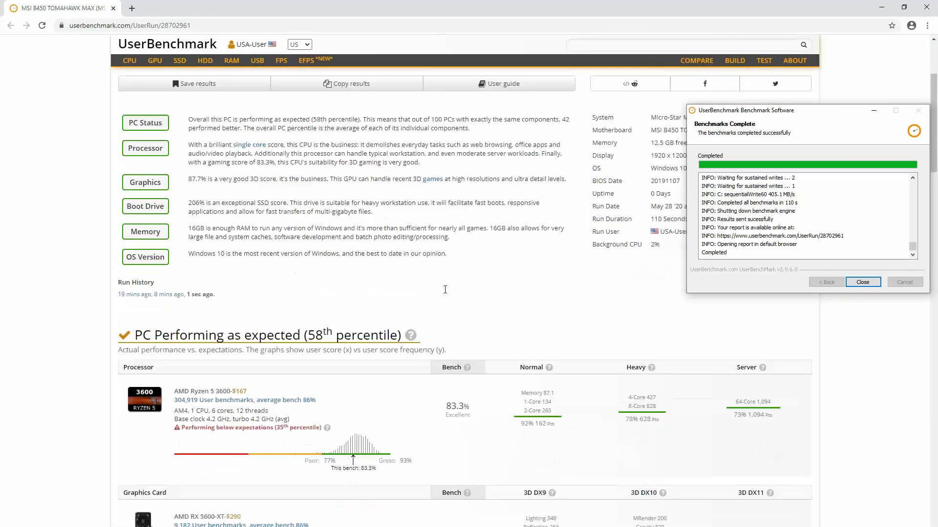
scroll(444, 293, down, 2)
click(182, 380)
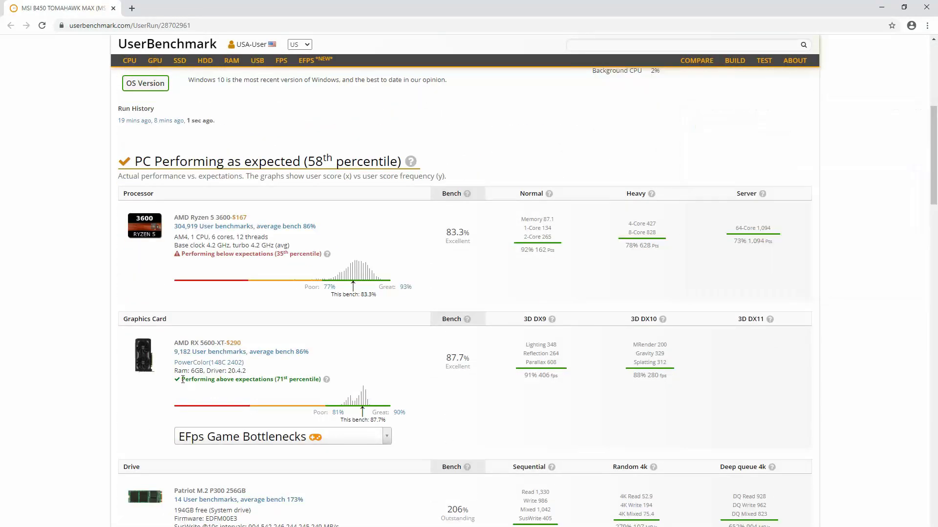
drag(271, 381, 320, 379)
scroll(317, 414, down, 2)
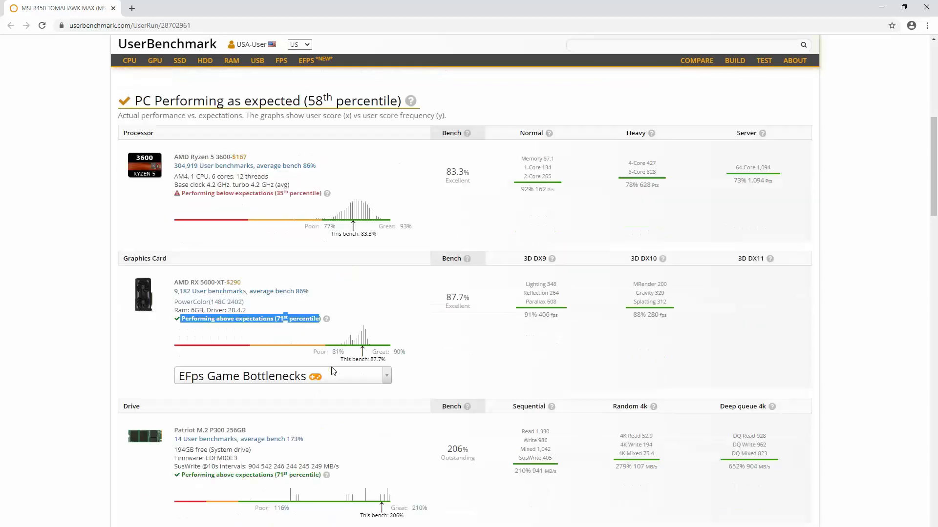
drag(186, 438, 335, 443)
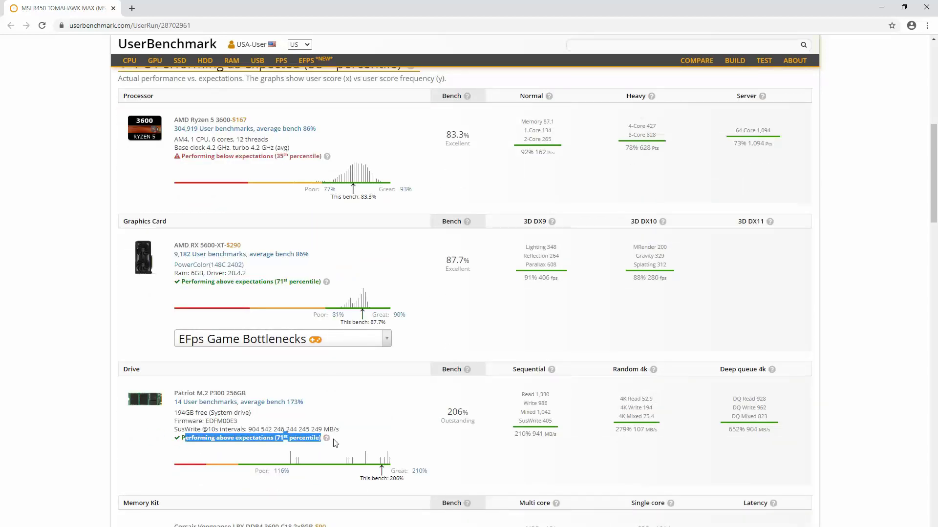
click(318, 398)
Step: Highlight the processor's below-expectations verdict in the report
scroll(318, 396, up, 2)
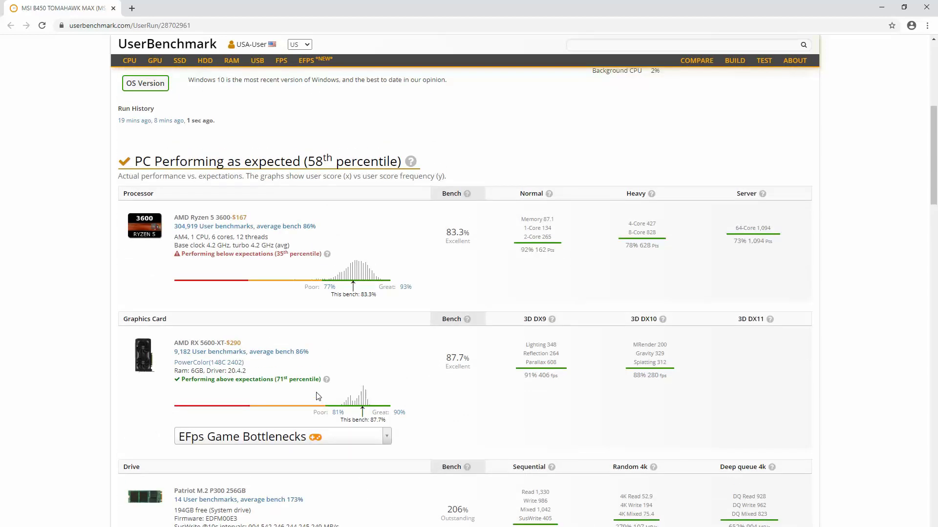
scroll(205, 361, down, 1)
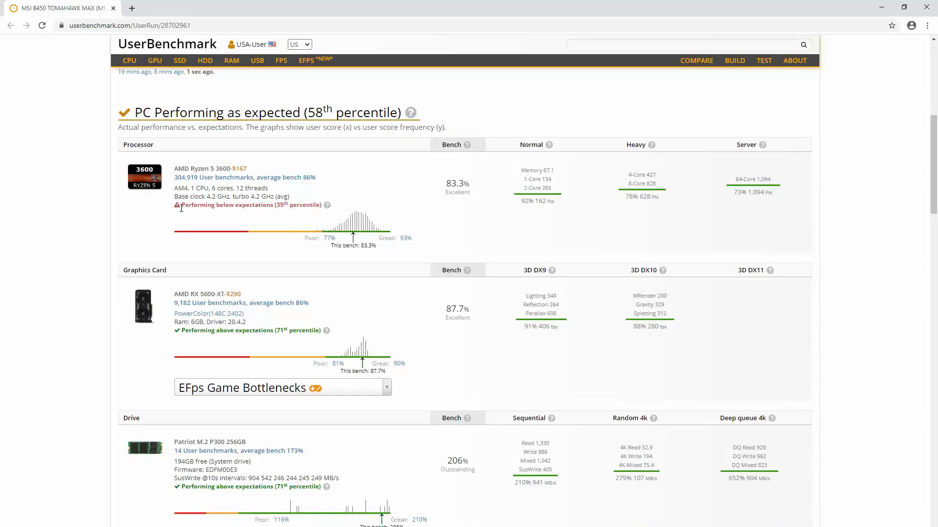
drag(227, 203, 298, 206)
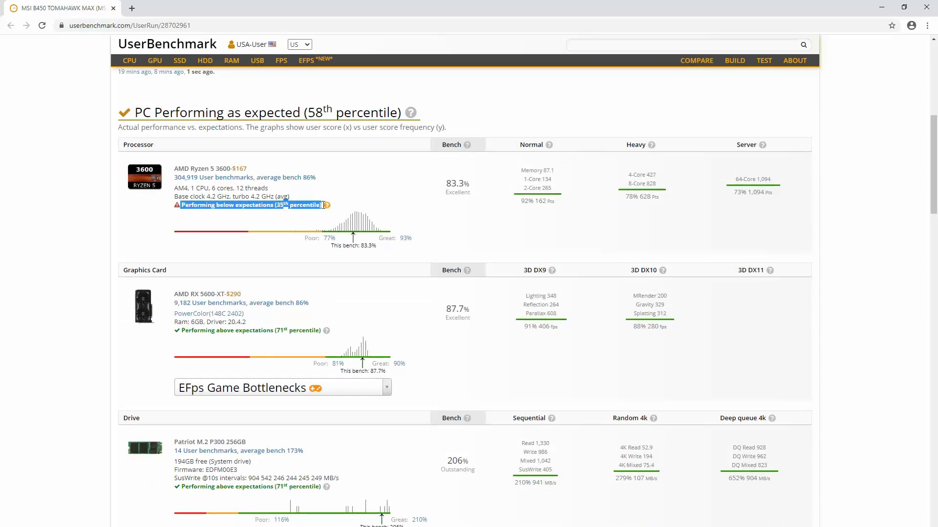
scroll(275, 293, up, 4)
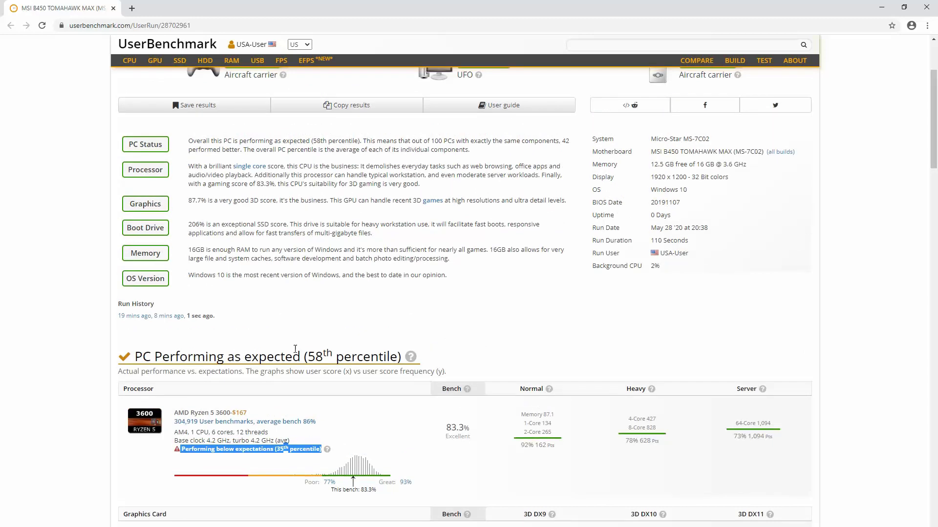
scroll(293, 332, down, 4)
click(279, 272)
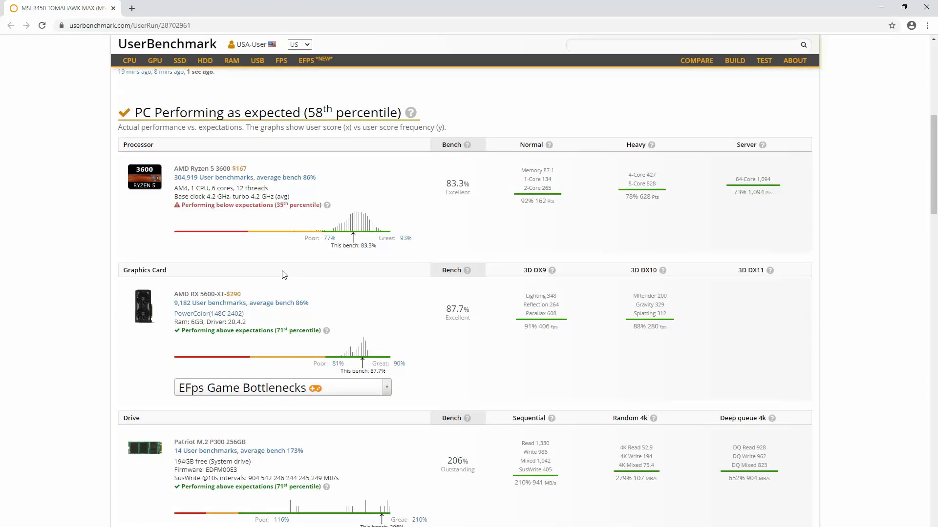
Step: Check the memory kit row and re-highlight the processor's below-expectations verdict
scroll(281, 272, down, 5)
scroll(285, 278, down, 1)
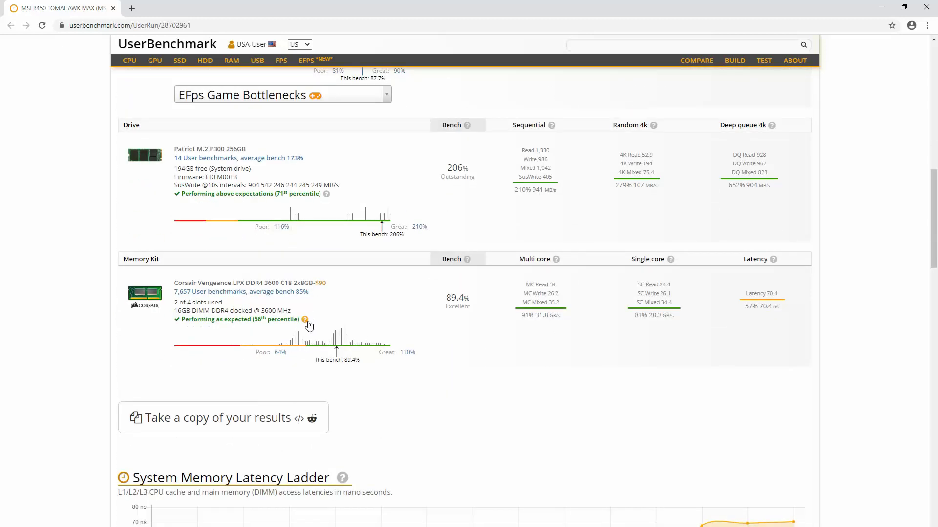
drag(280, 319, 179, 322)
click(205, 322)
scroll(240, 319, up, 7)
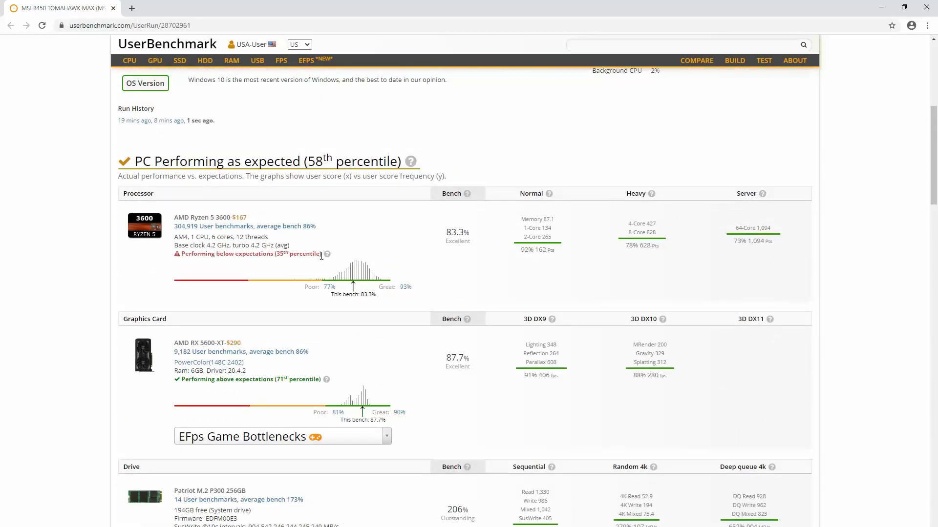
drag(321, 256, 200, 253)
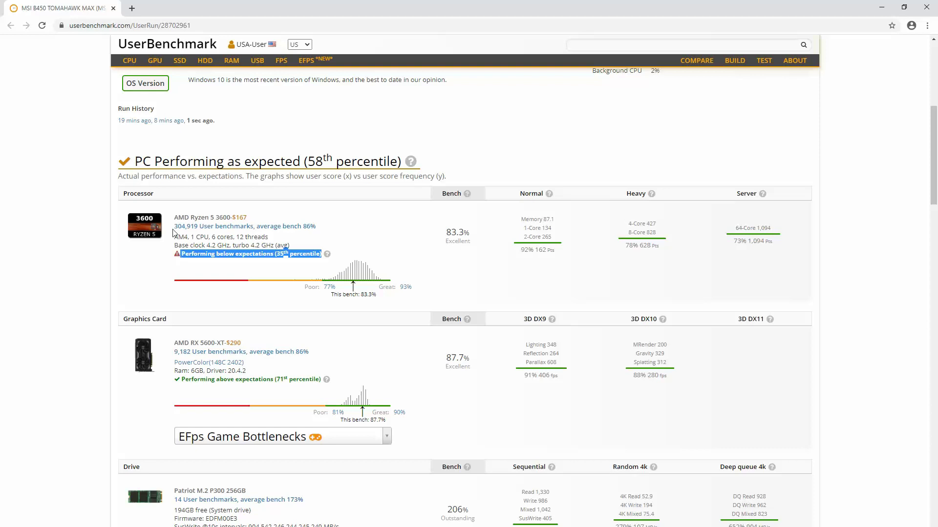
scroll(174, 233, up, 7)
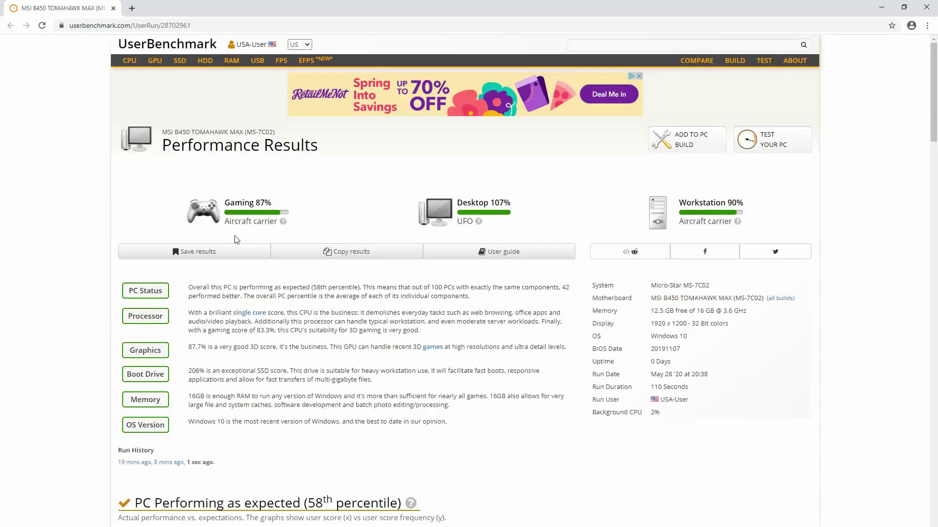
scroll(402, 355, down, 8)
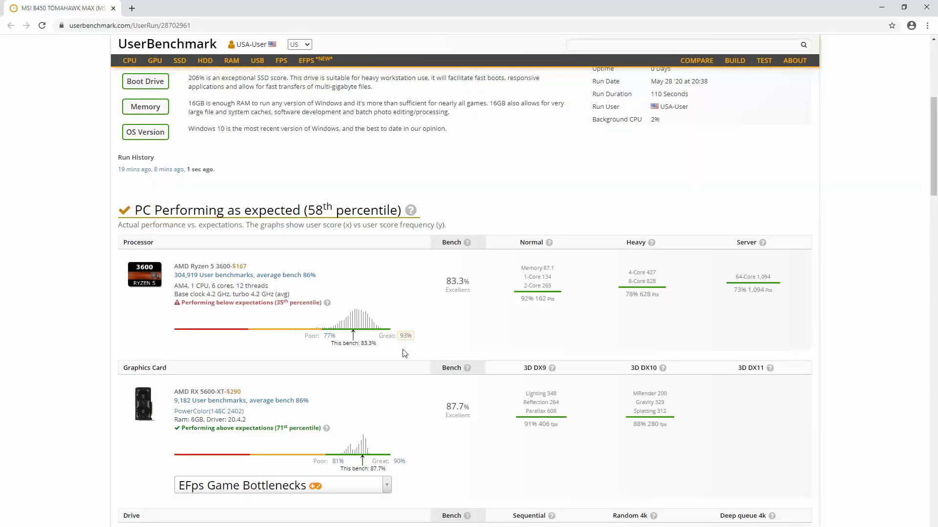
scroll(402, 355, down, 2)
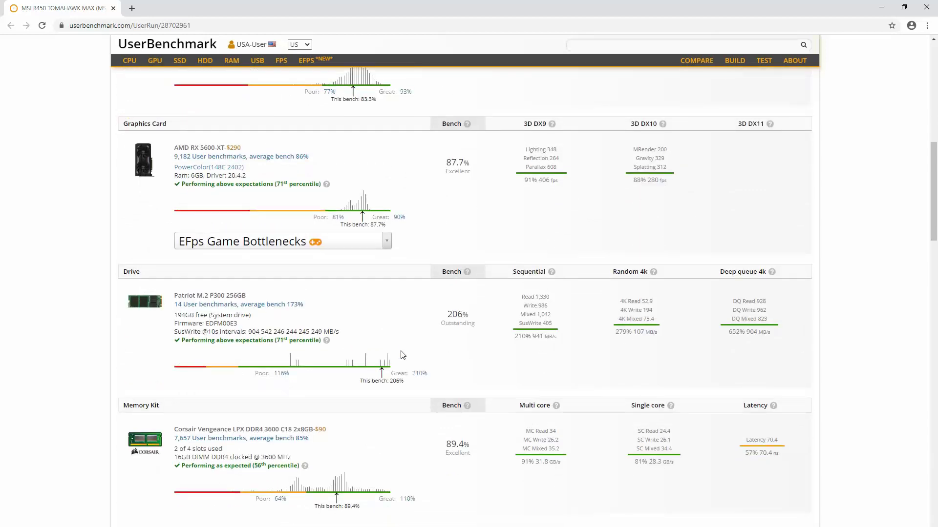
scroll(401, 355, up, 15)
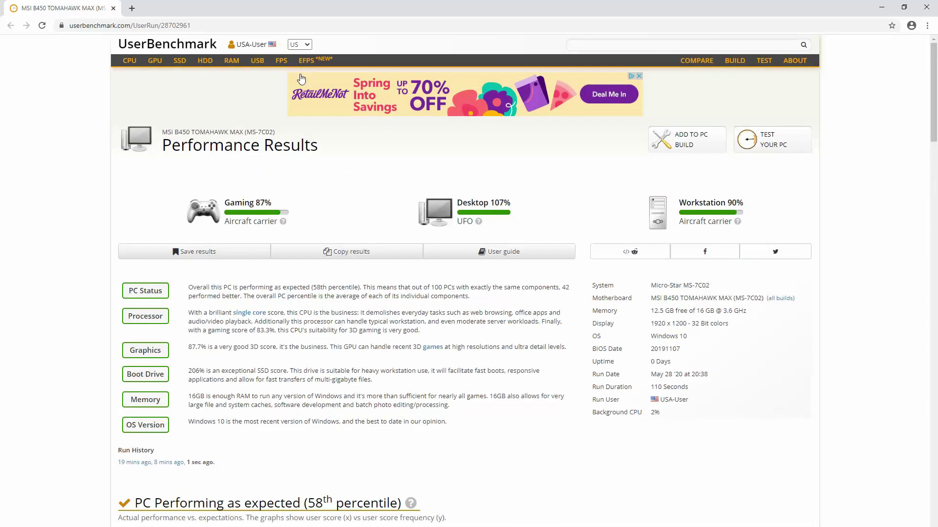